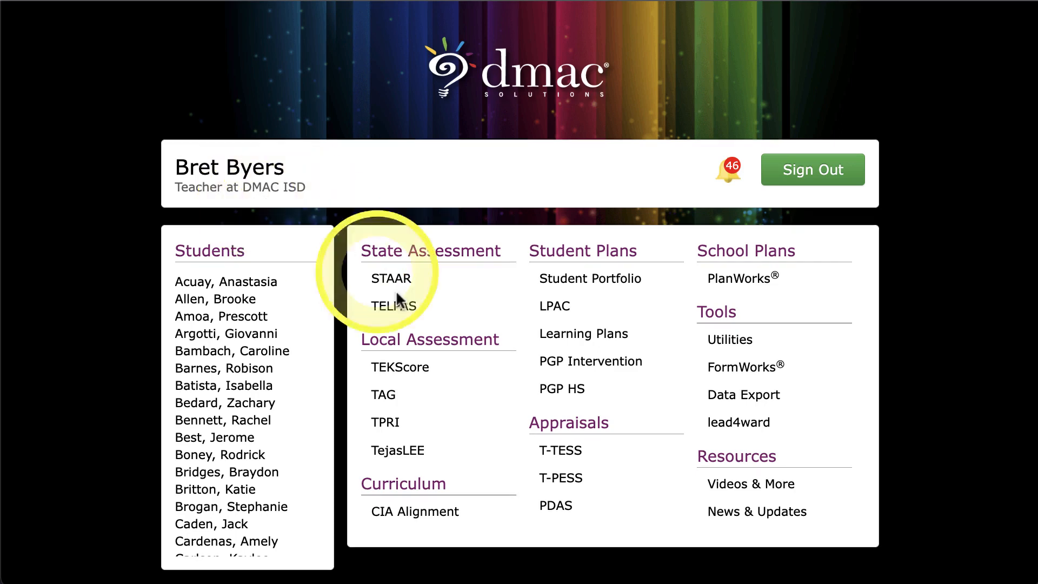
Open the T-TESS appraisal application and start a new GSPD plan for the 2021/2022 year at DMAC Elementary.
left_click(569, 452)
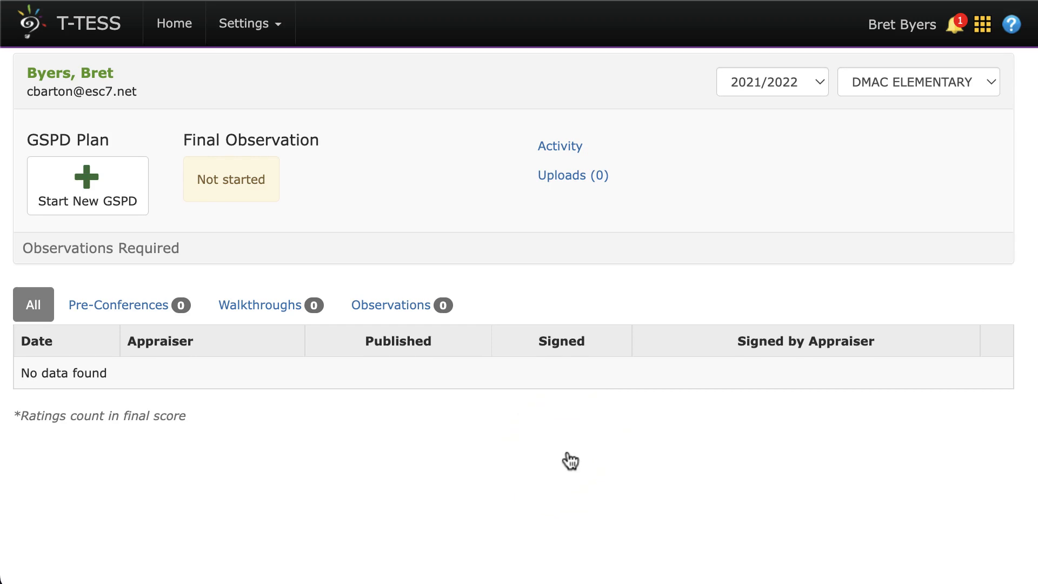
left_click(983, 24)
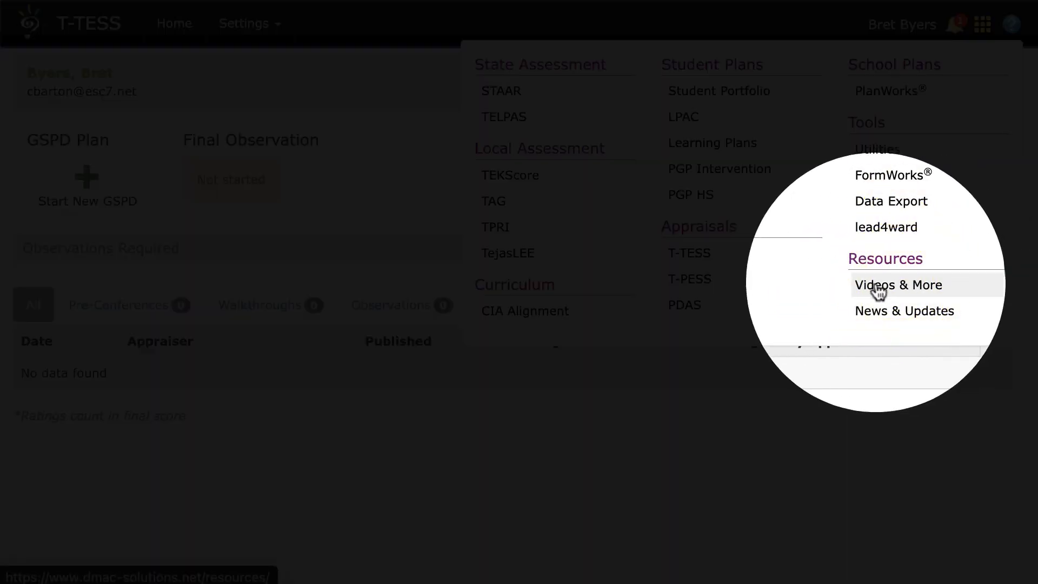
left_click(800, 442)
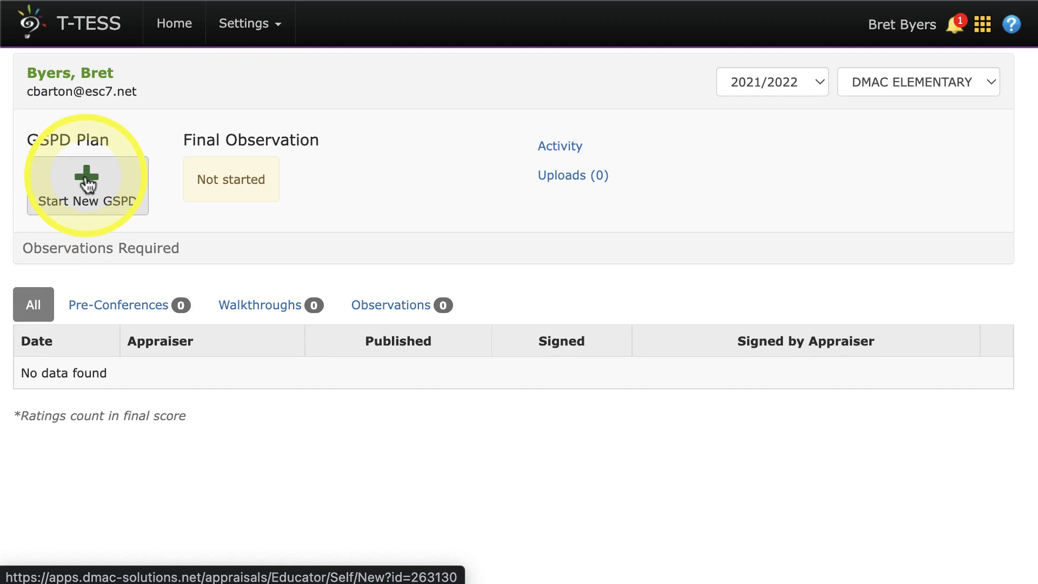
left_click(86, 184)
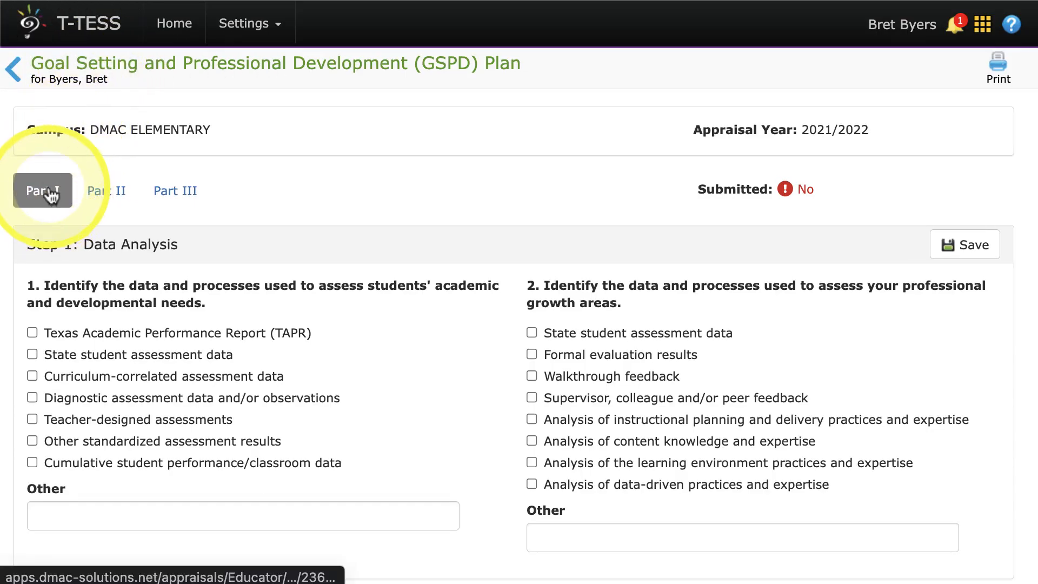
In Part I Data Analysis, select State student assessment data and Curriculum-correlated assessment data for assessing students' academic and developmental needs.
scroll(52, 194, "down", 3)
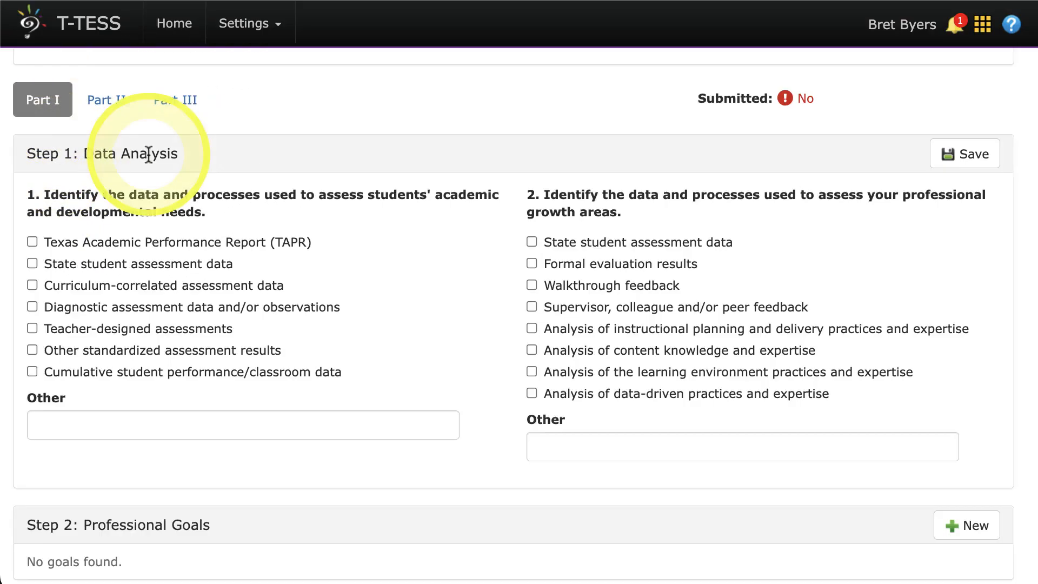
scroll(136, 157, "down", 3)
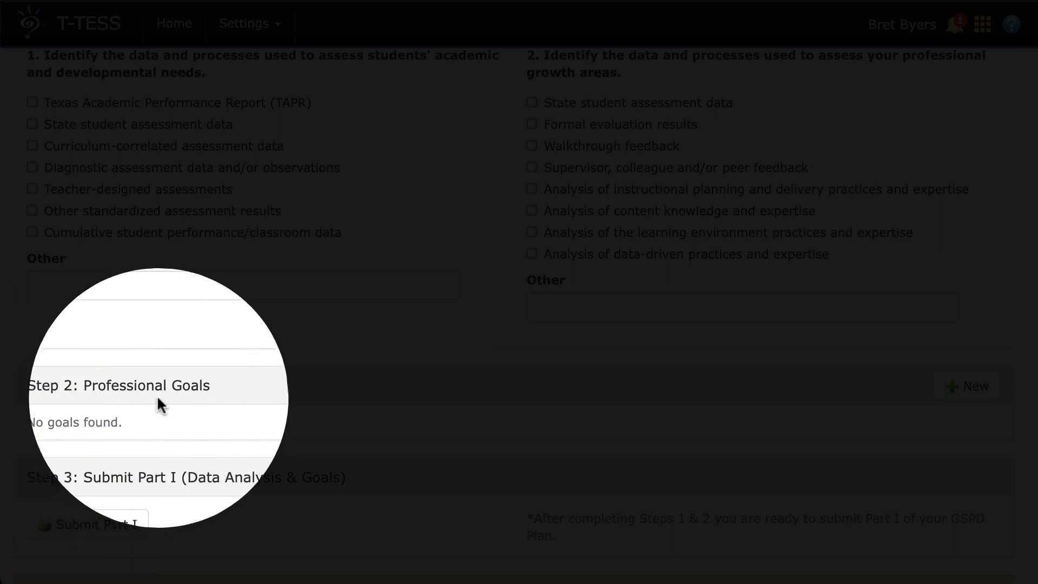
scroll(158, 402, "up", 2)
scroll(160, 405, "up", 2)
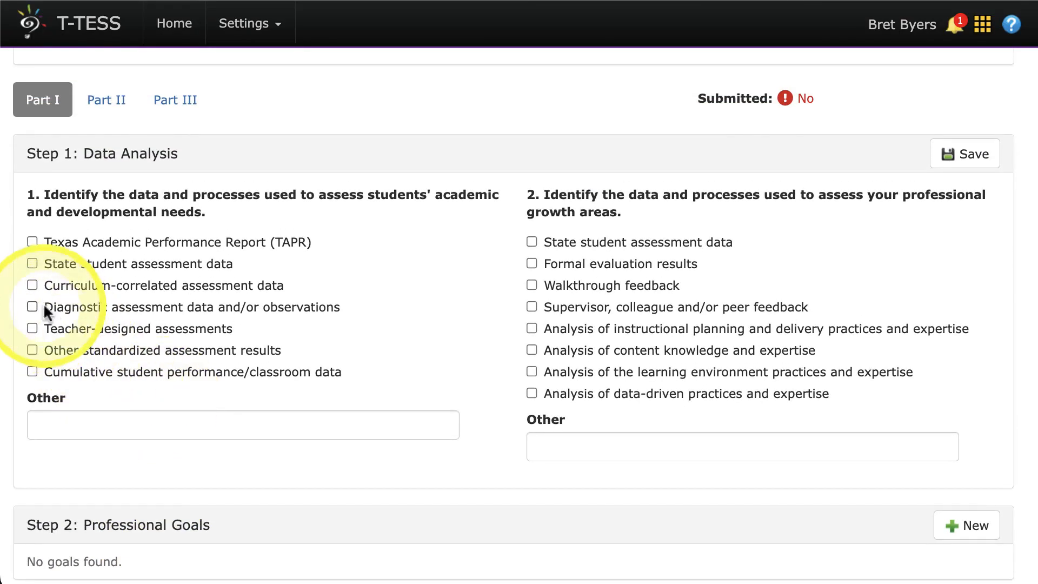
left_click(32, 263)
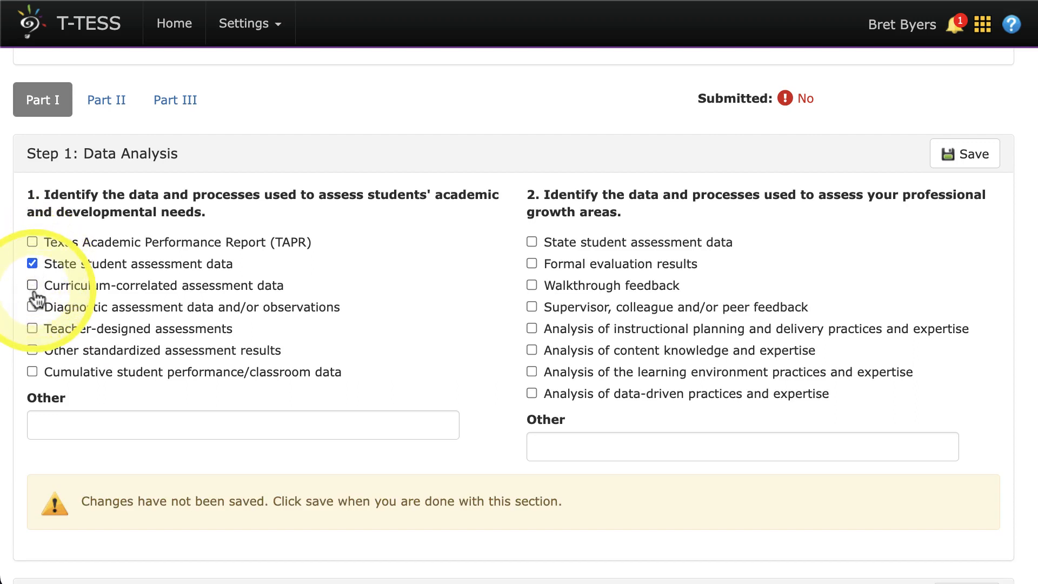
left_click(33, 287)
Select Formal evaluation results and State student assessment data for assessing professional growth areas, and save the Data Analysis section.
left_click(532, 262)
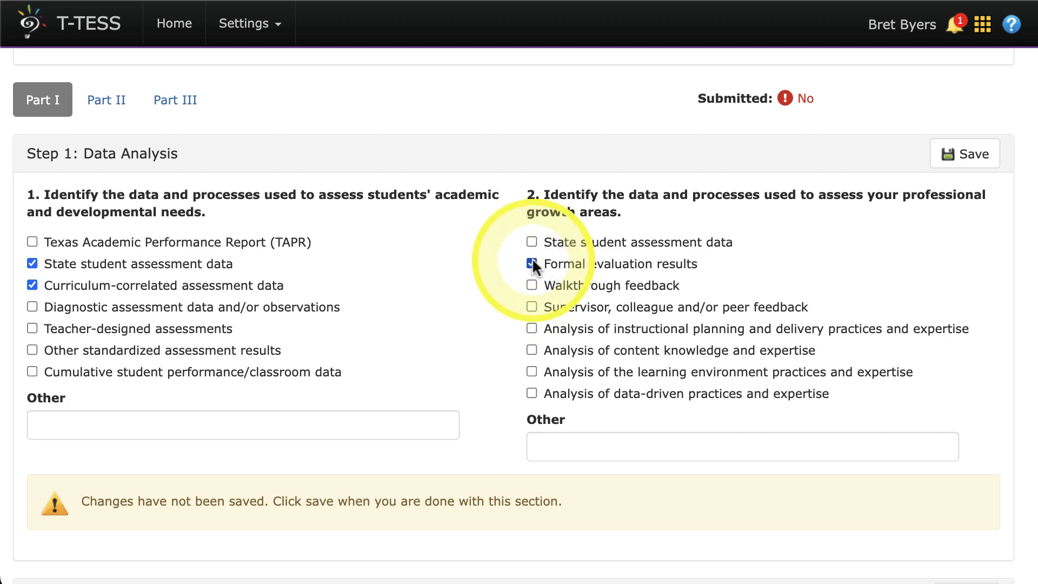
left_click(532, 241)
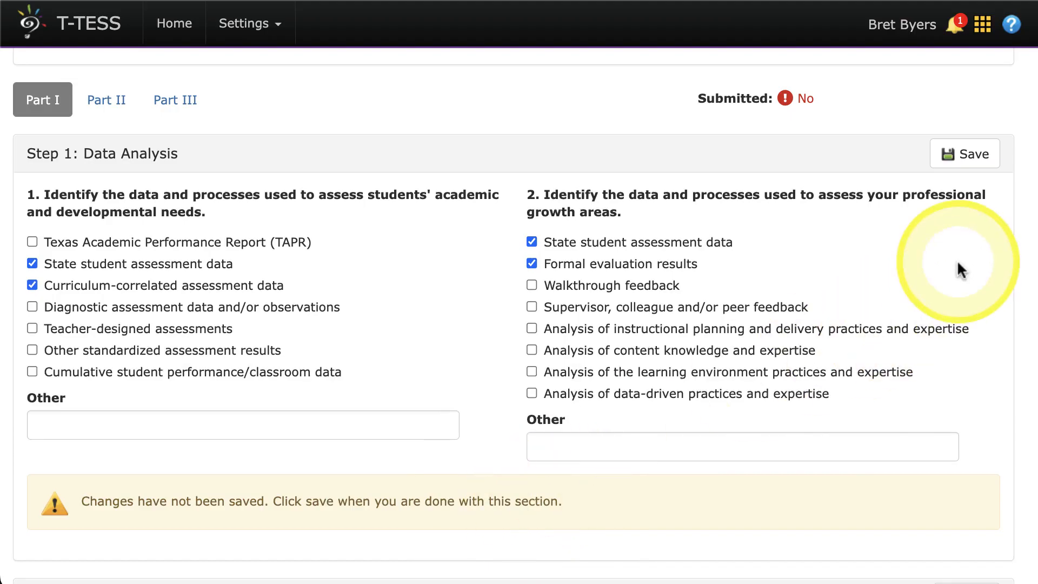
left_click(949, 156)
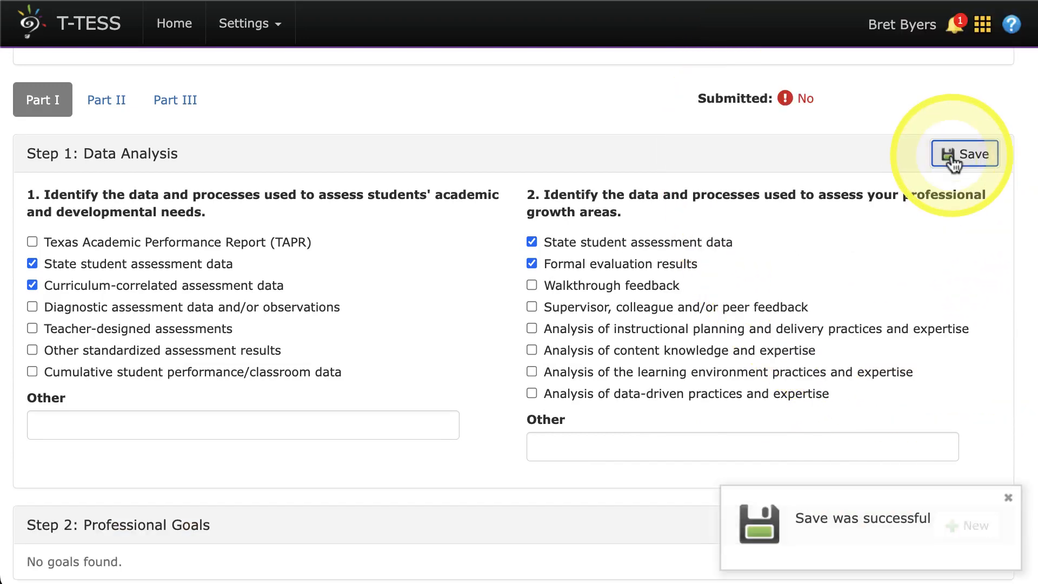
Create a new professional goal with the goal text "Sample Goal" and the actions text "Sample Actions".
scroll(573, 352, "down", 5)
scroll(567, 292, "up", 8)
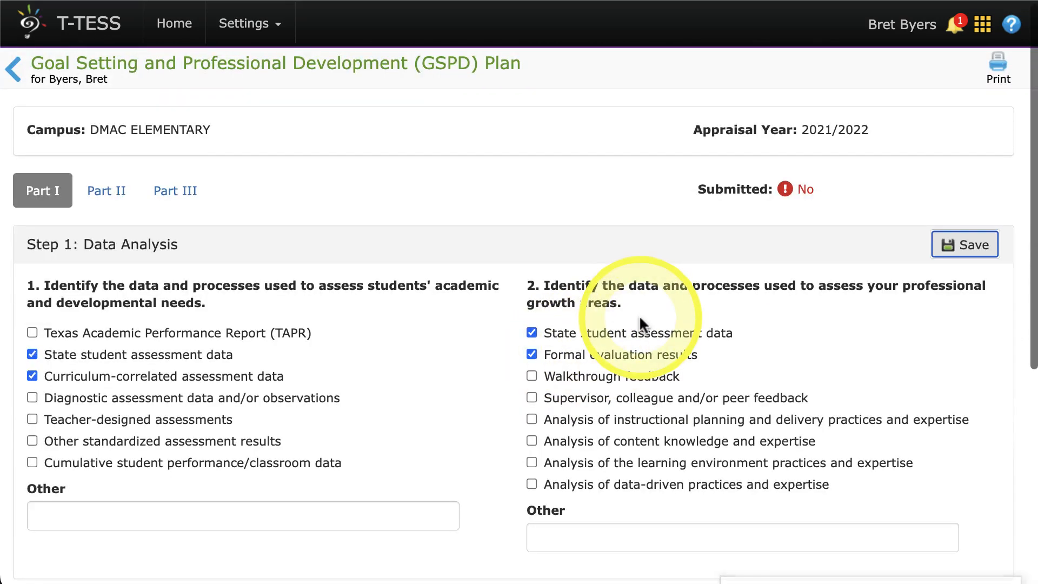
scroll(640, 320, "down", 5)
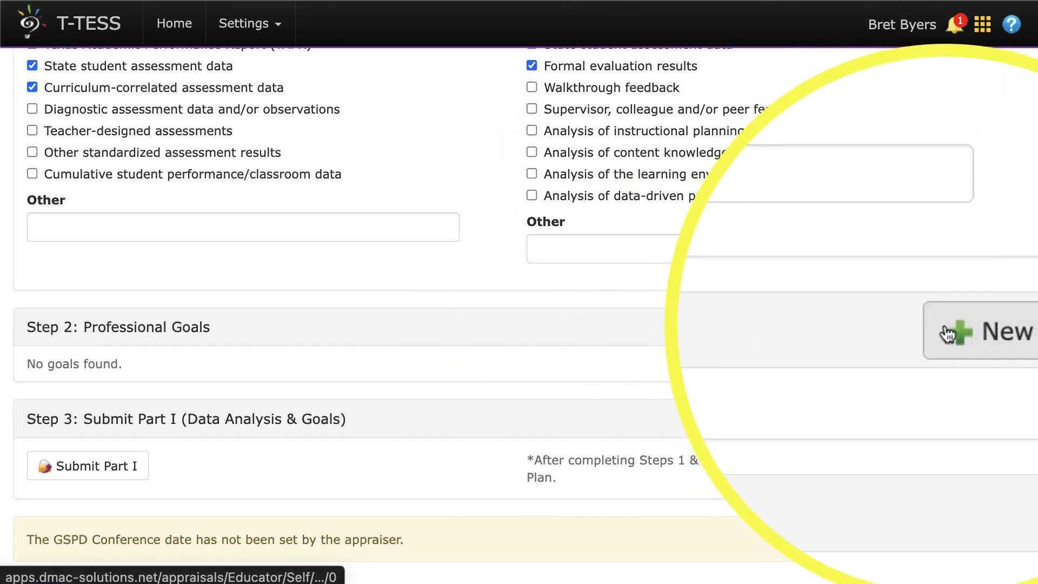
left_click(949, 331)
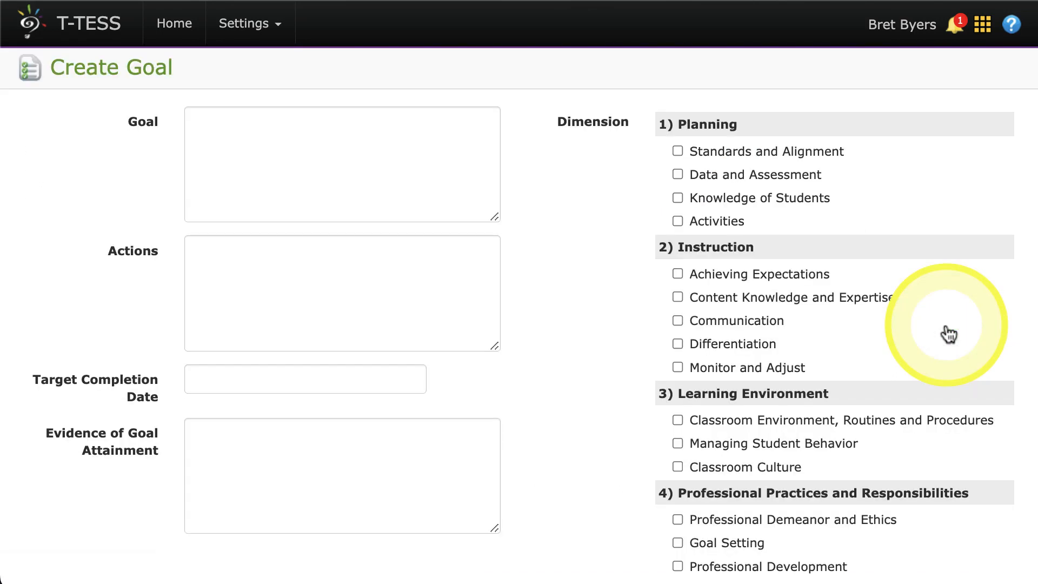
left_click(425, 165)
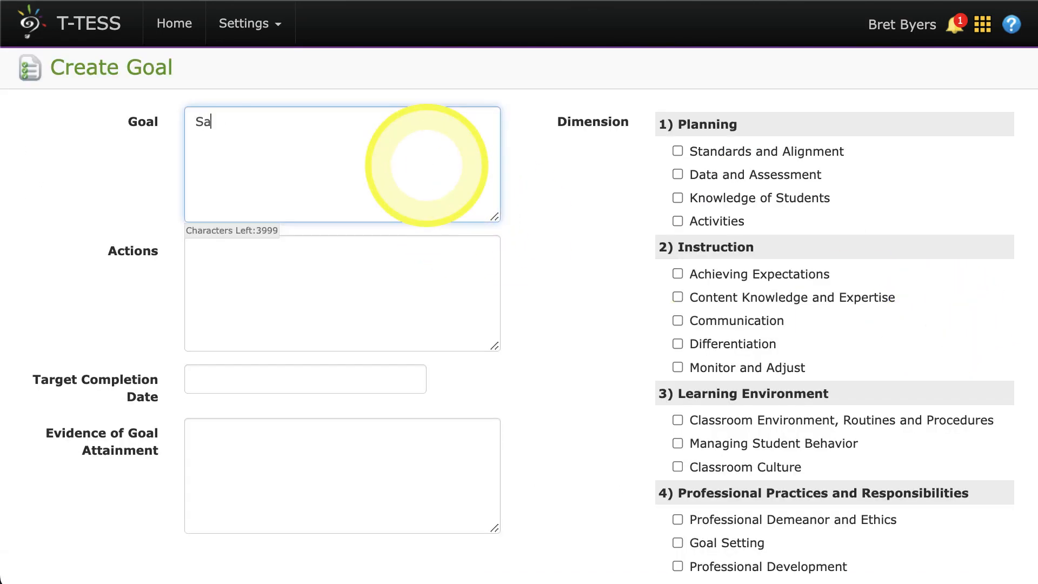
type("Sample Goal")
left_click(371, 288)
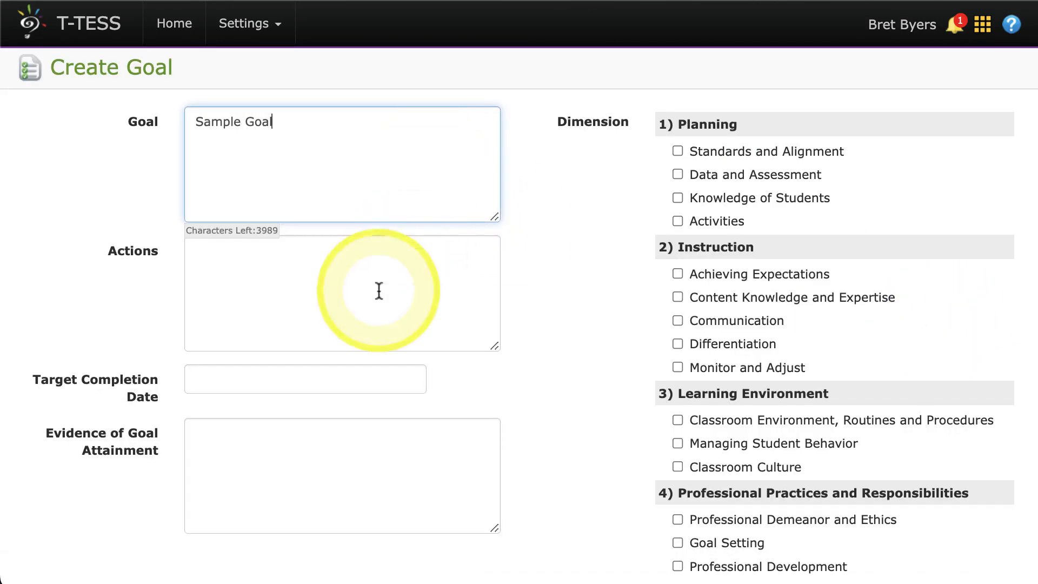
type("Sample Ac")
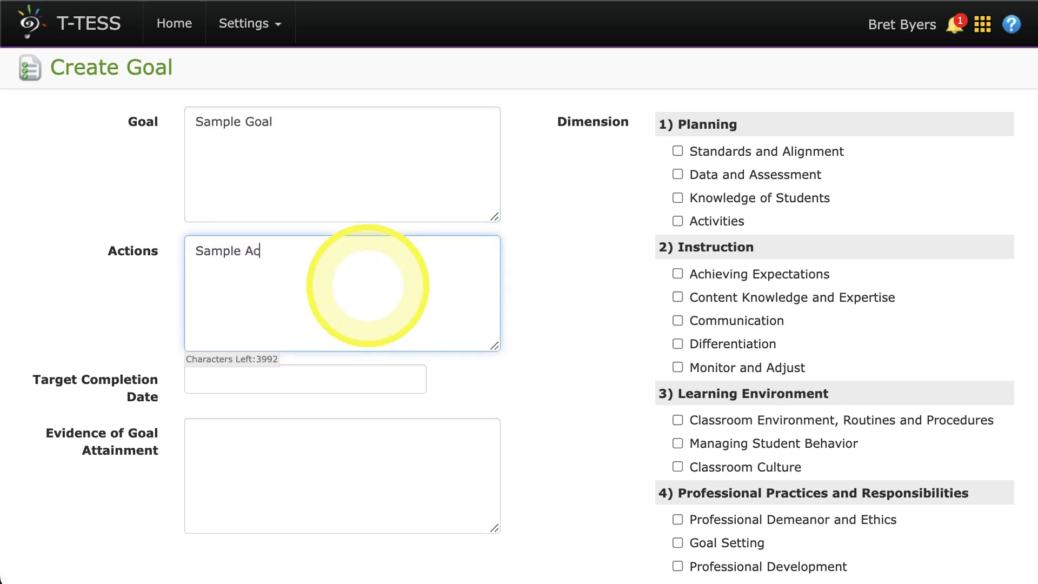
type("tions")
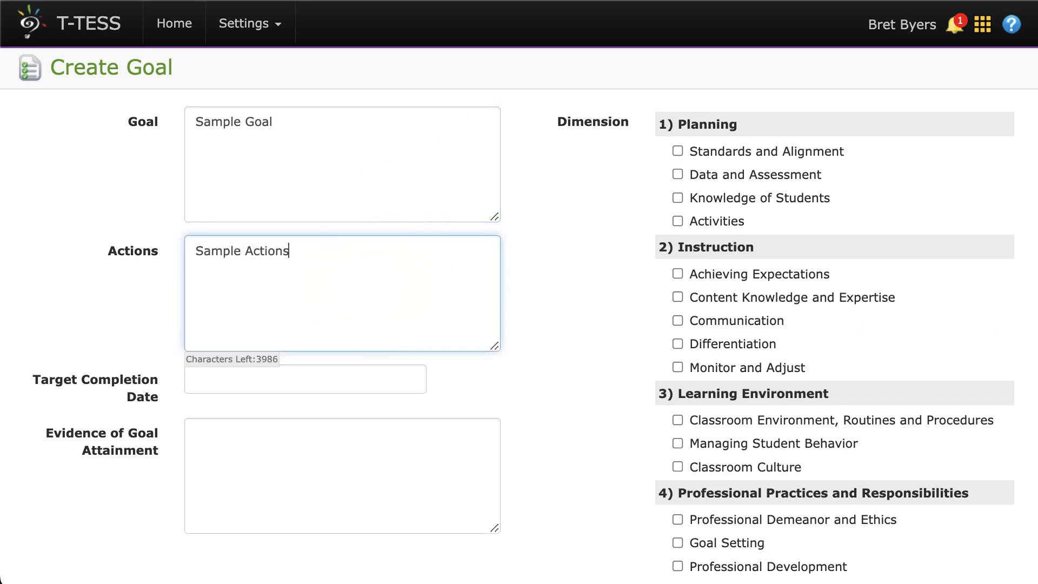
Set the goal's target completion date to 9/12/23 and enter "Sample Evidence" as the evidence of goal attainment.
left_click(329, 387)
left_click(316, 425)
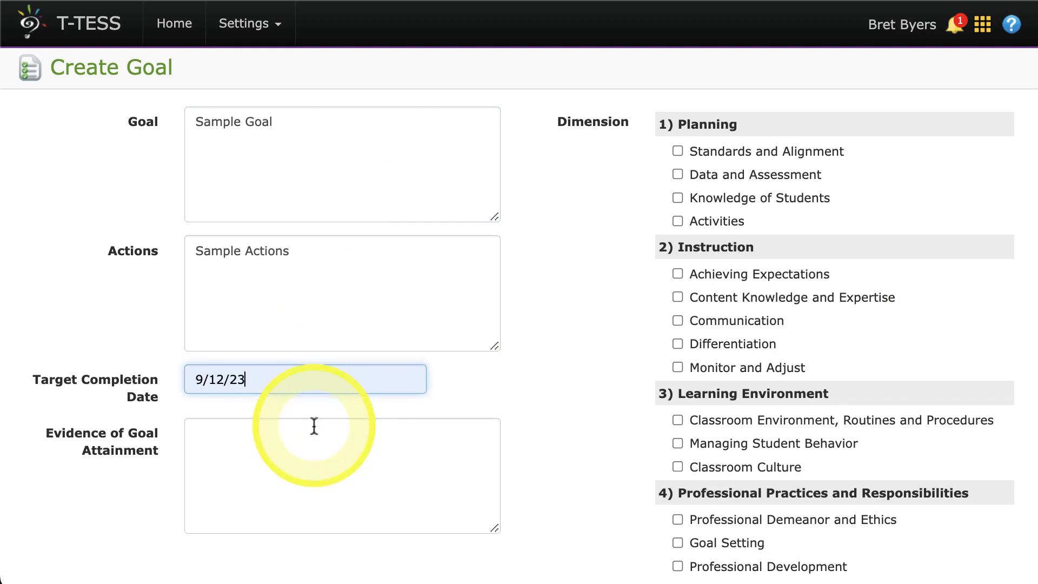
left_click(306, 472)
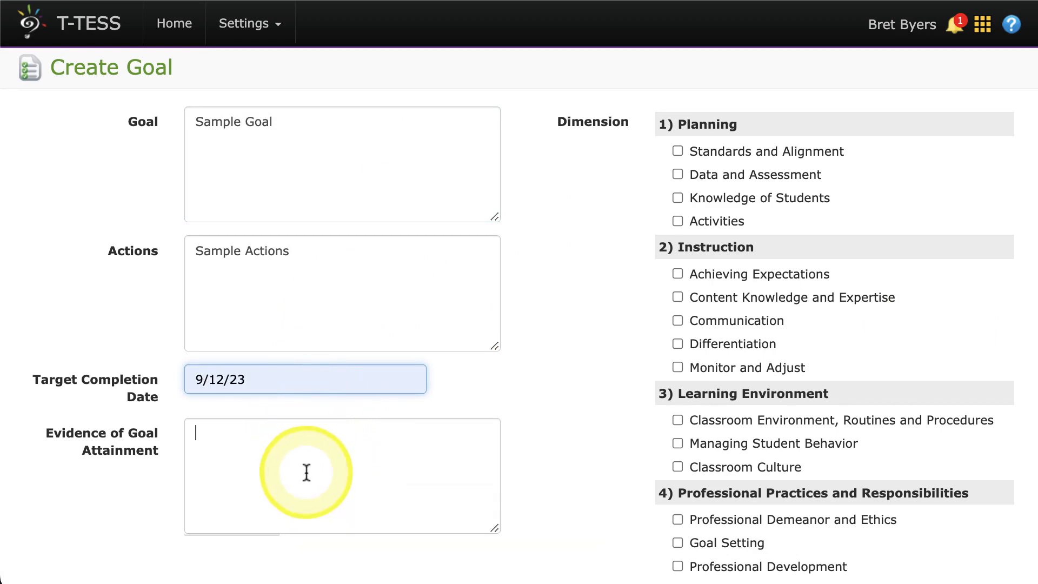
type("Sample E")
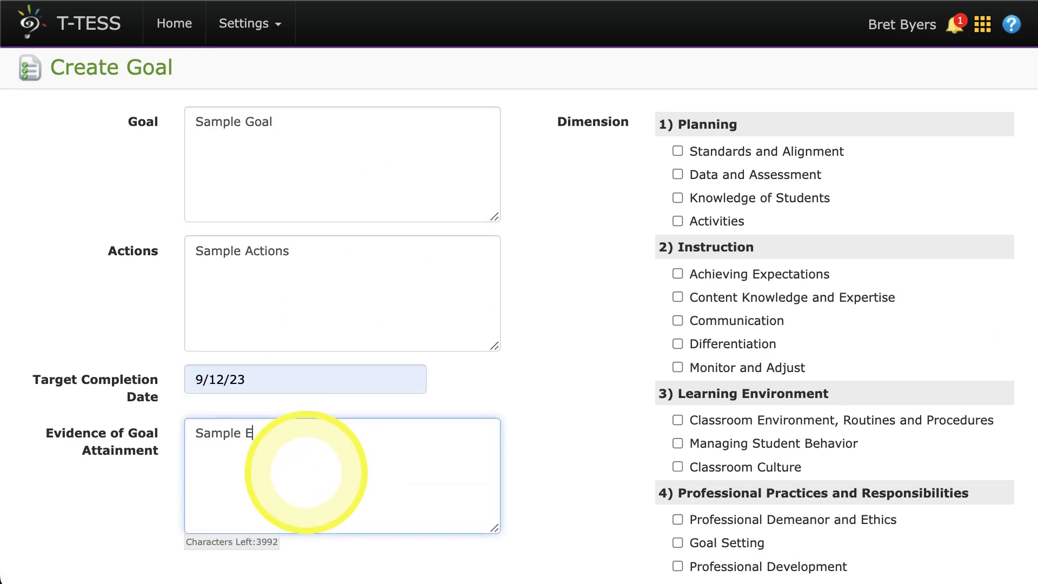
type("vidence")
Assign the Planning dimensions Standards and Alignment and Data and Assessment to the goal, and save the goal.
scroll(306, 472, "down", 3)
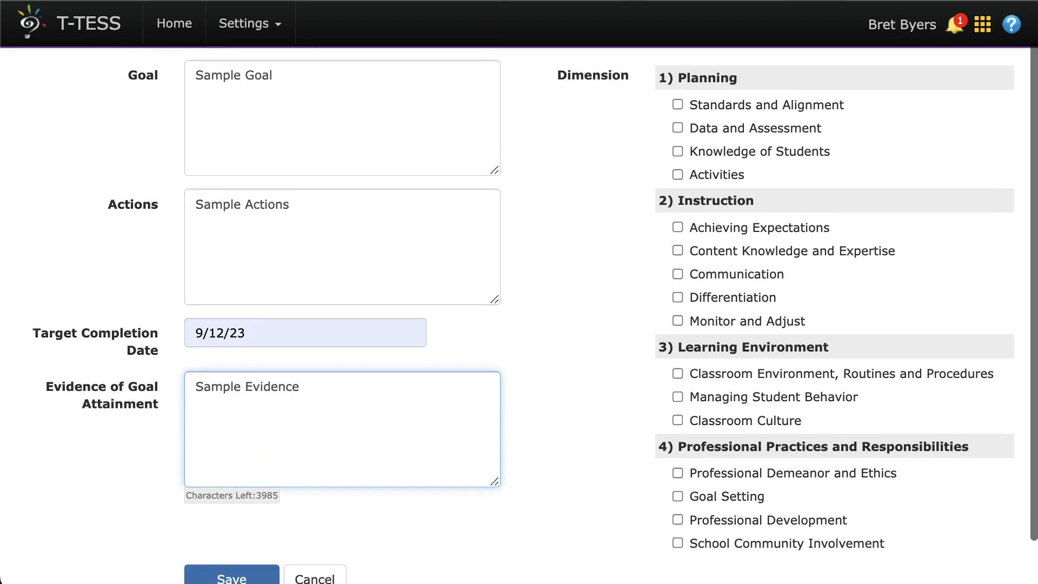
scroll(306, 472, "up", 3)
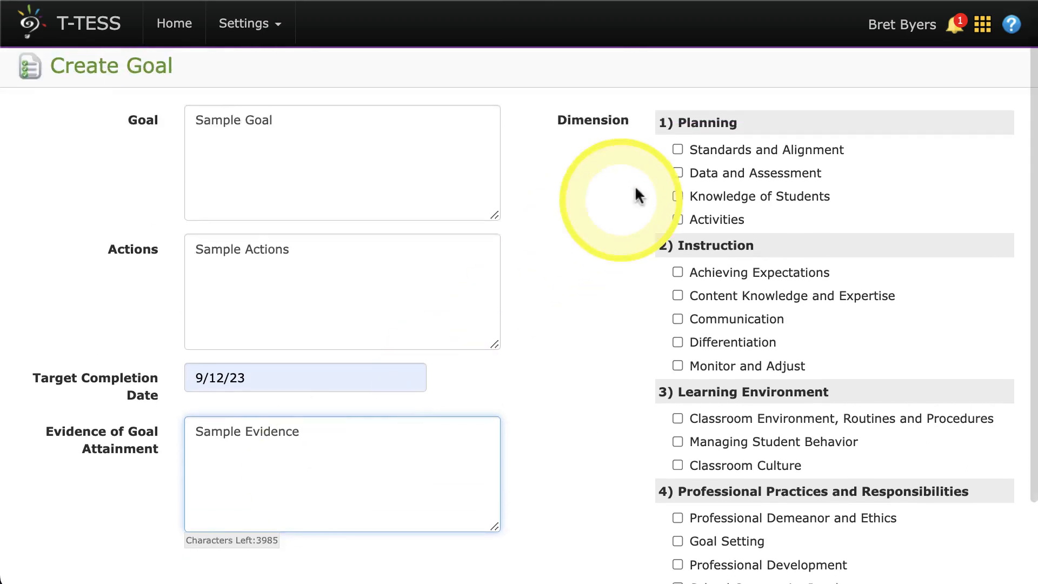
left_click(678, 150)
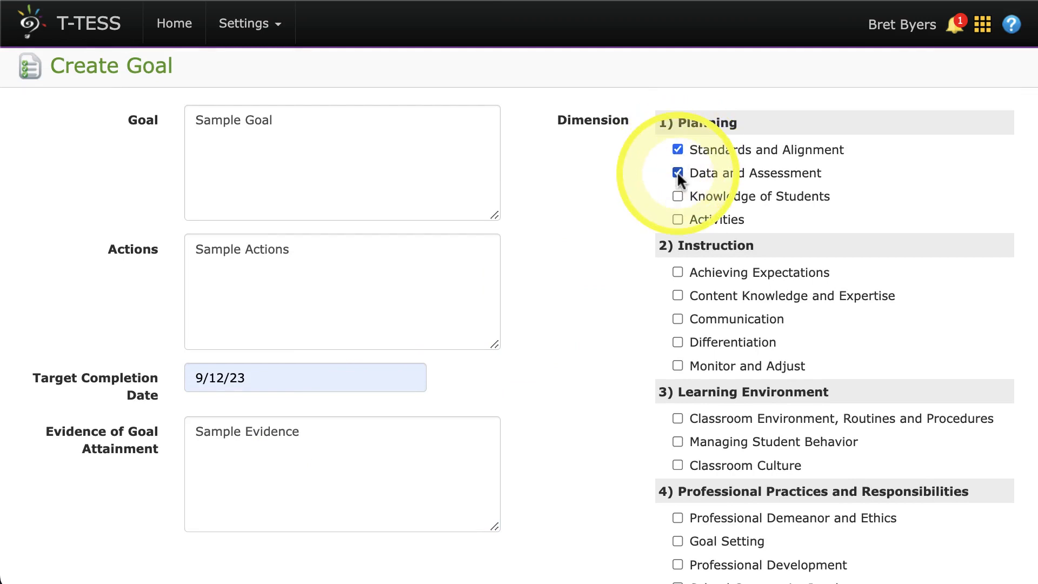
scroll(476, 323, "down", 3)
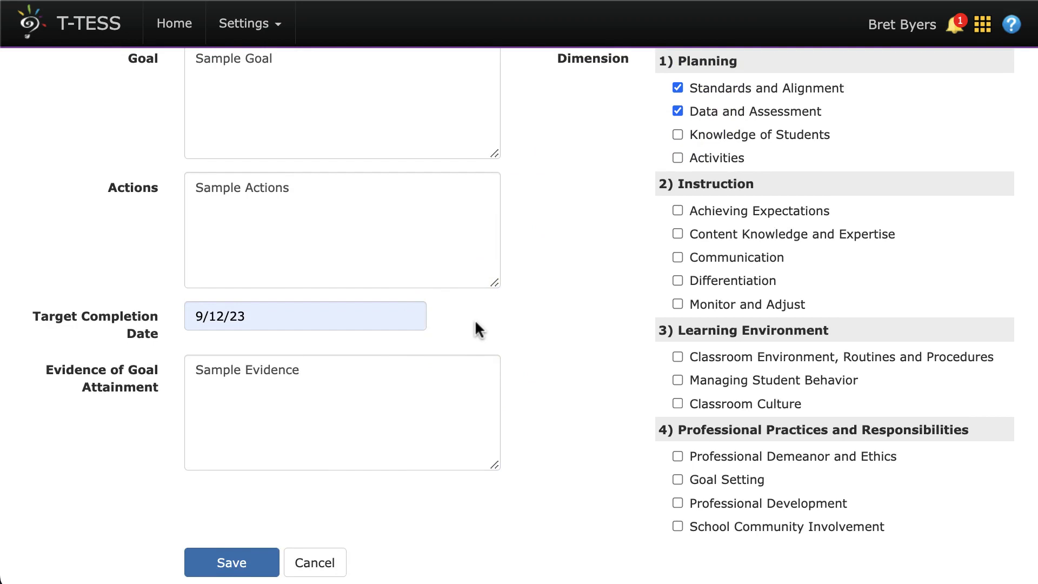
left_click(236, 562)
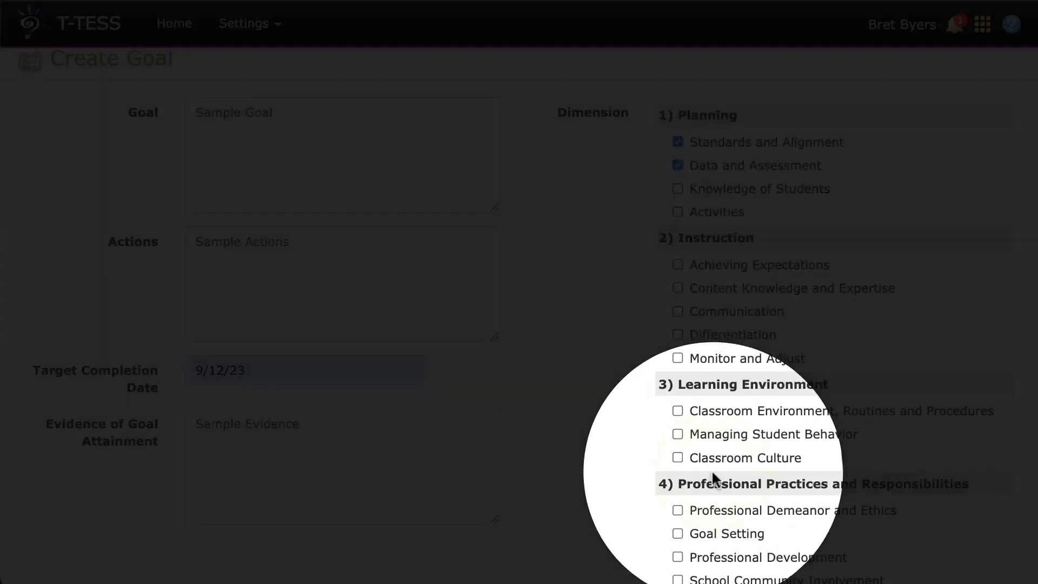
scroll(331, 494, "down", 3)
left_click(227, 530)
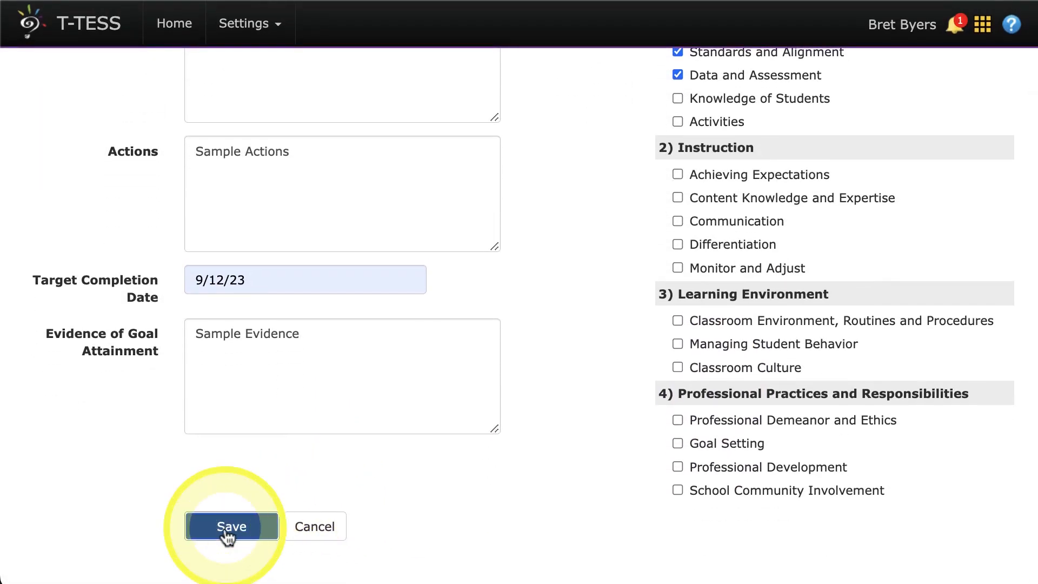
Submit Part I (Data Analysis & Goals) of the GSPD plan and confirm the submission.
scroll(227, 535, "down", 7)
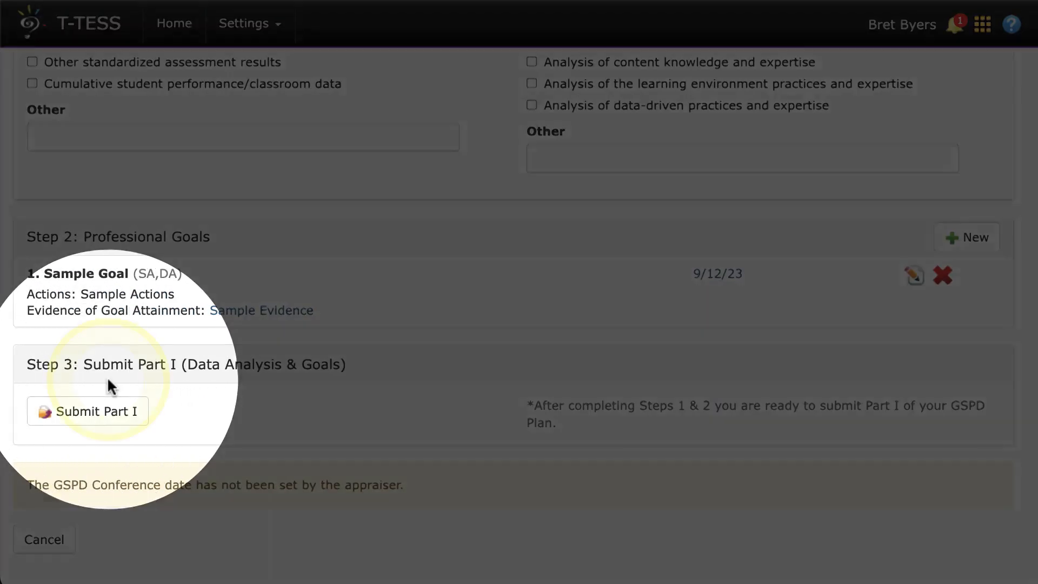
left_click(81, 417)
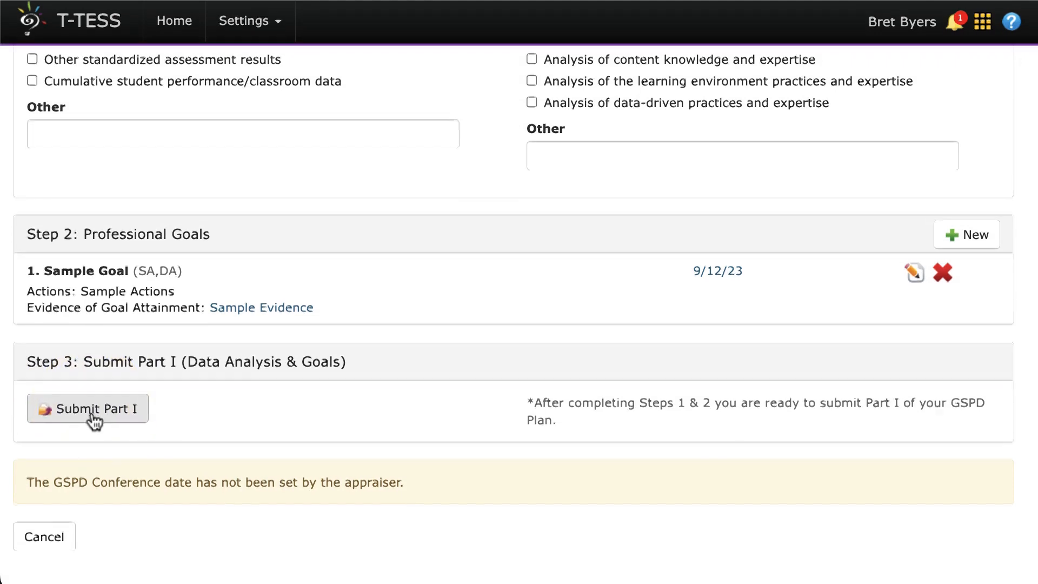
scroll(94, 423, "up", 1)
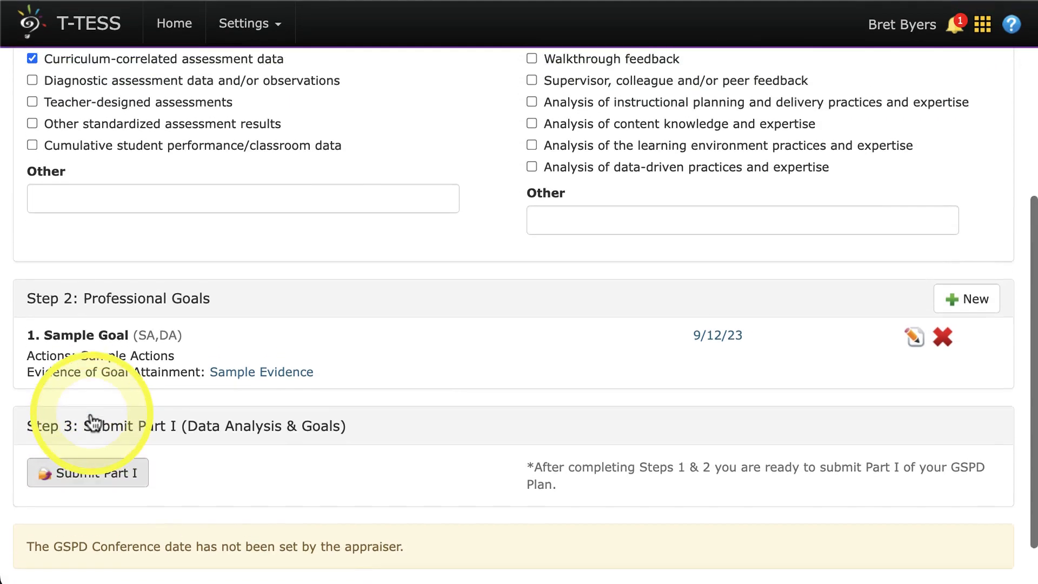
scroll(94, 423, "down", 1)
left_click(93, 421)
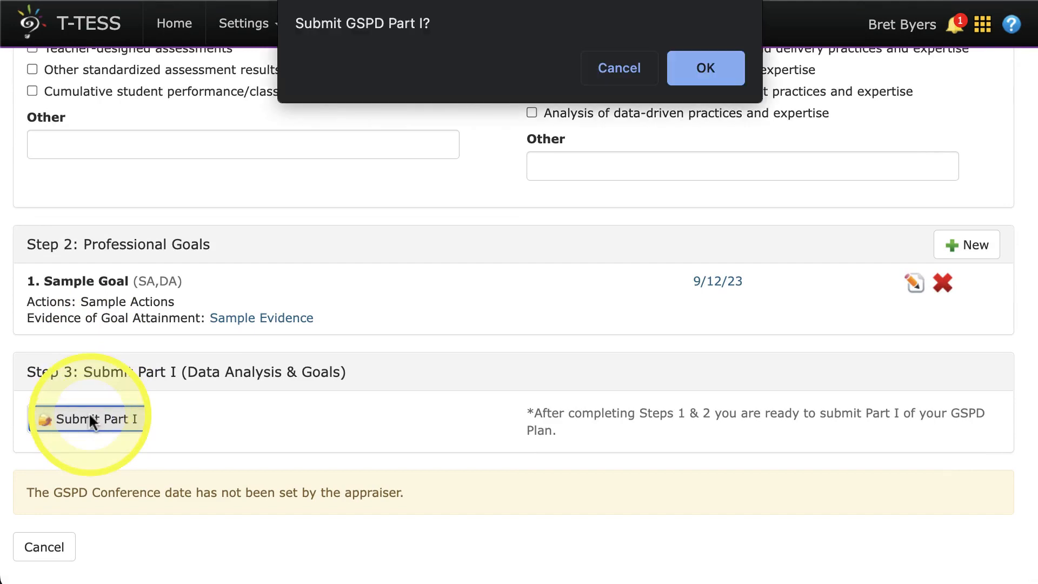
left_click(718, 67)
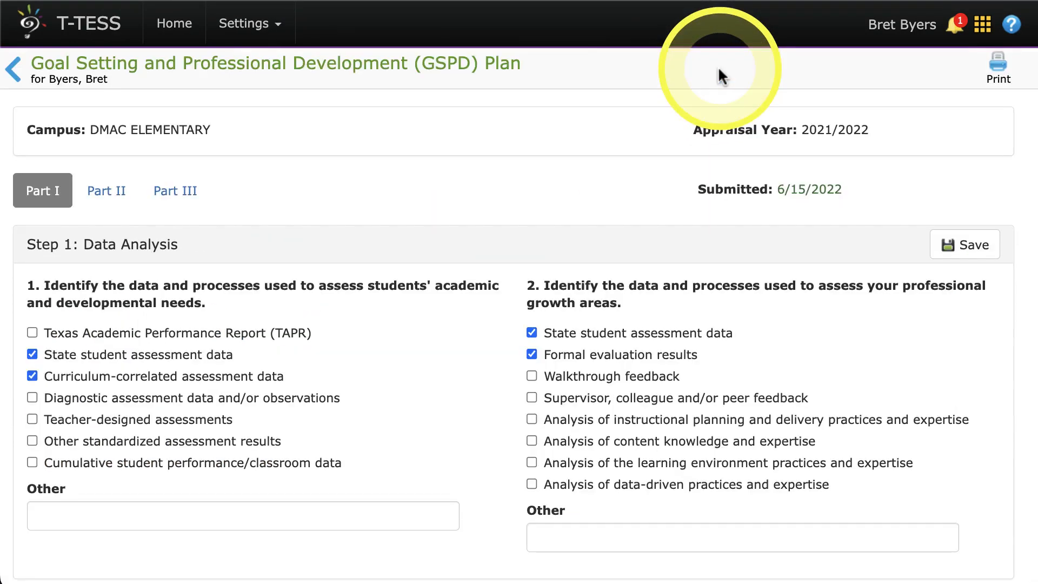
Review the Part I submission status and the GSPD Conference section with its date and signature fields.
scroll(503, 246, "down", 5)
scroll(233, 275, "down", 3)
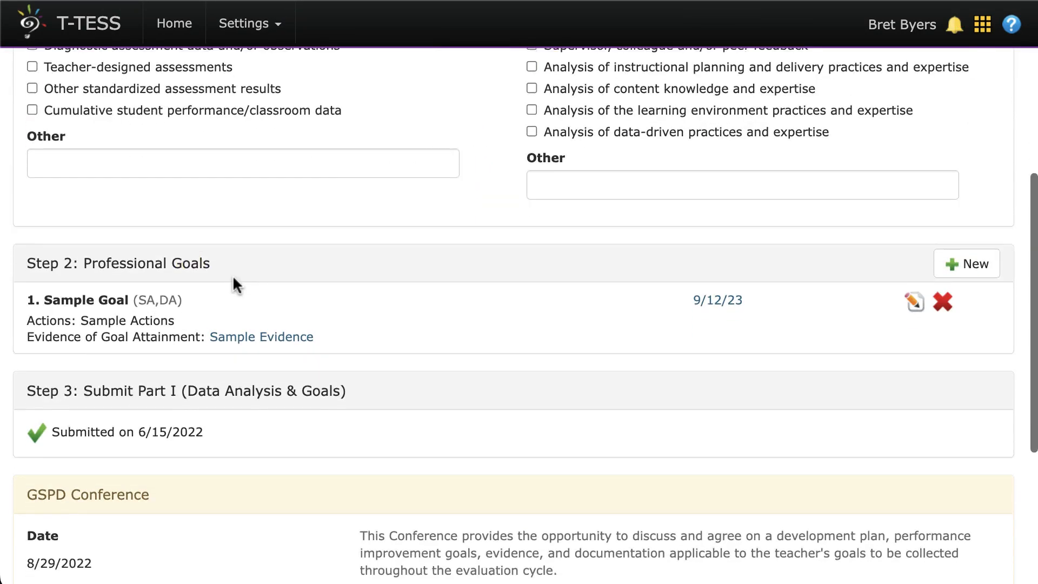
scroll(233, 281, "down", 2)
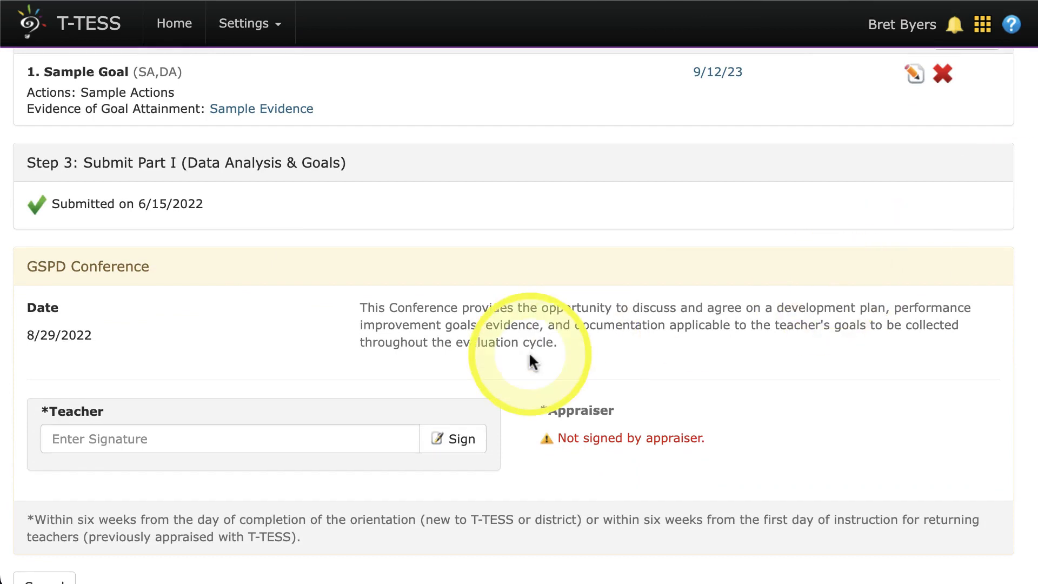
scroll(529, 351, "down", 1)
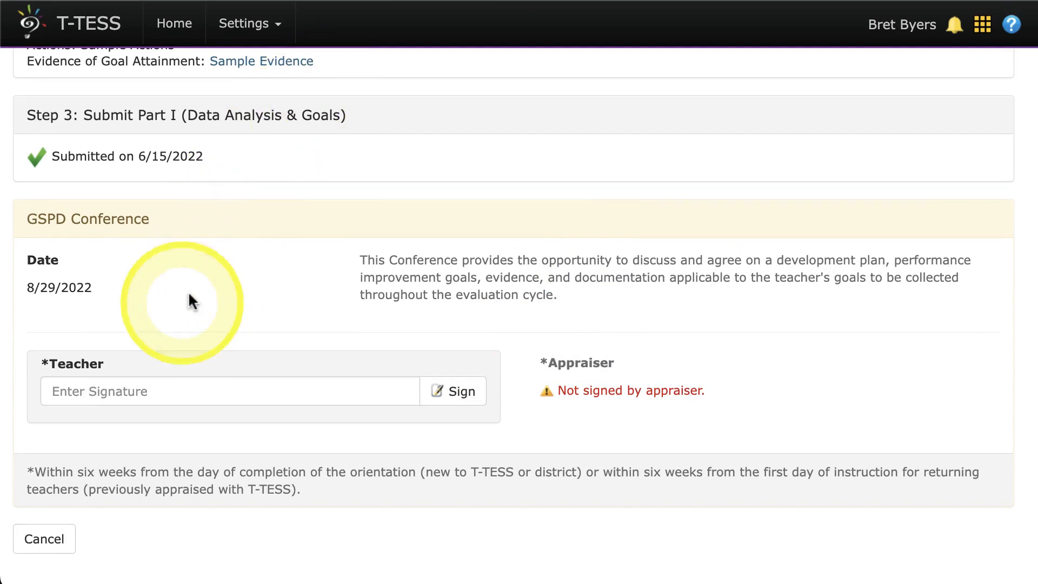
Sign the GSPD Conference as the teacher with the teacher's initials.
left_click(130, 391)
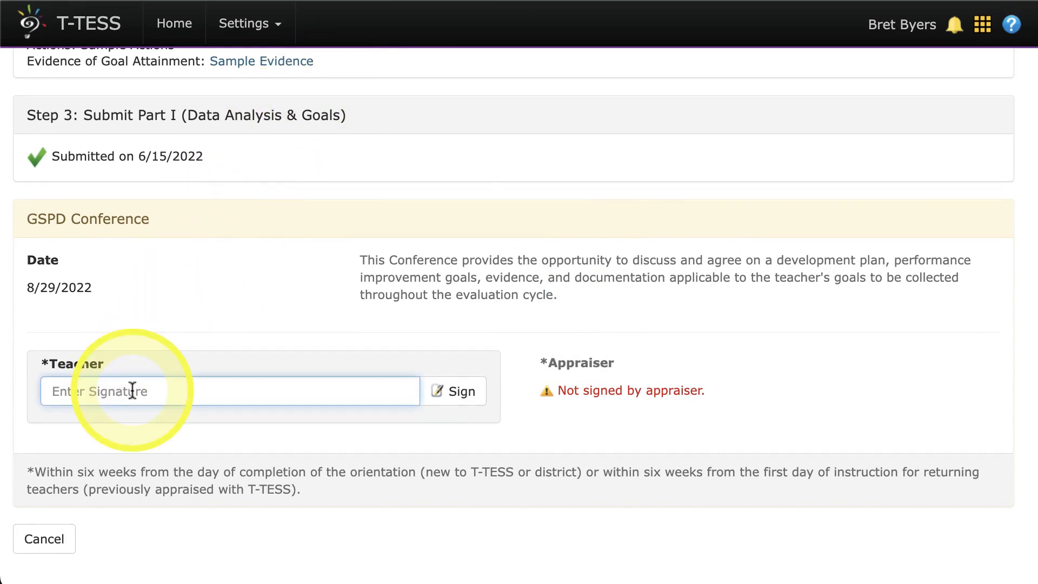
left_click(453, 391)
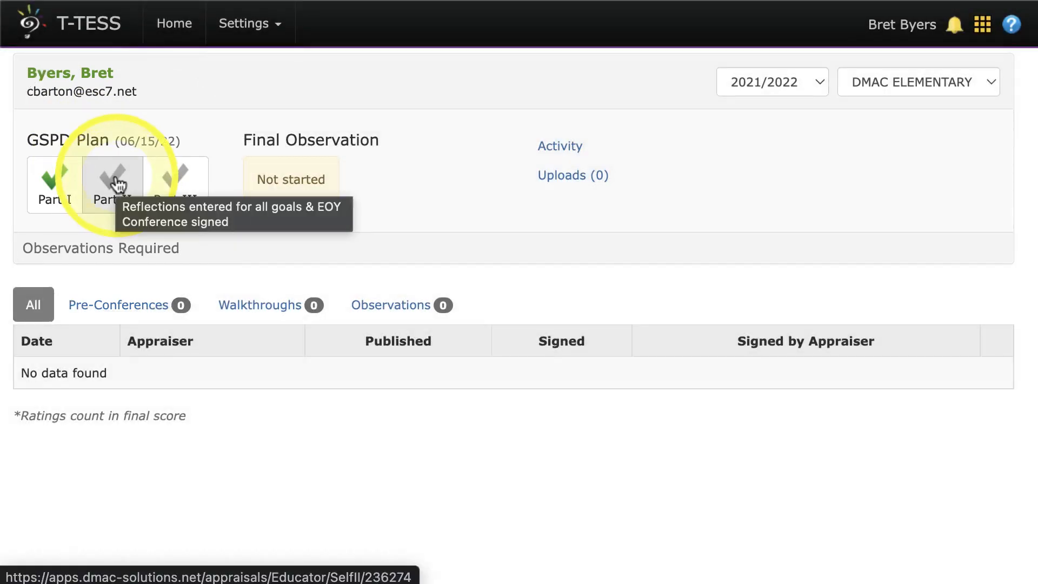
Open the Part II reflection for Sample Goal and enter "Sample" for the goal attainment evidence and professional development connections questions.
left_click(117, 184)
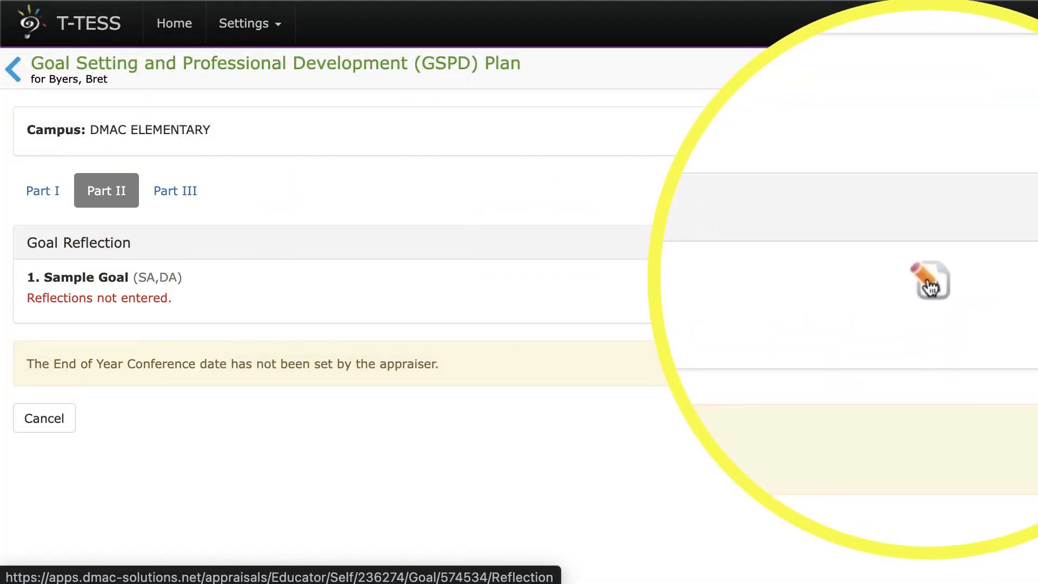
left_click(930, 284)
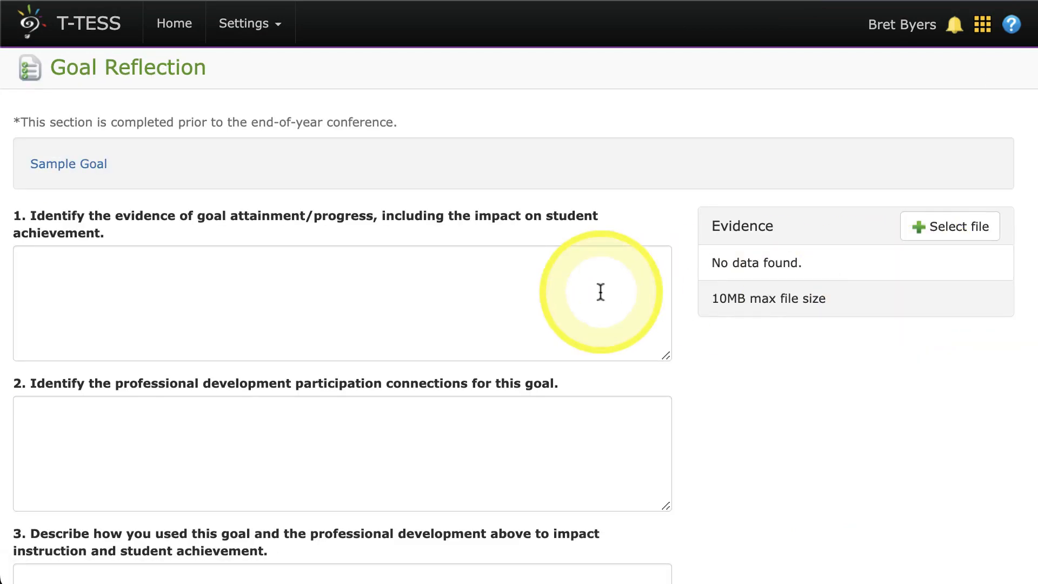
left_click(565, 282)
type("Sample")
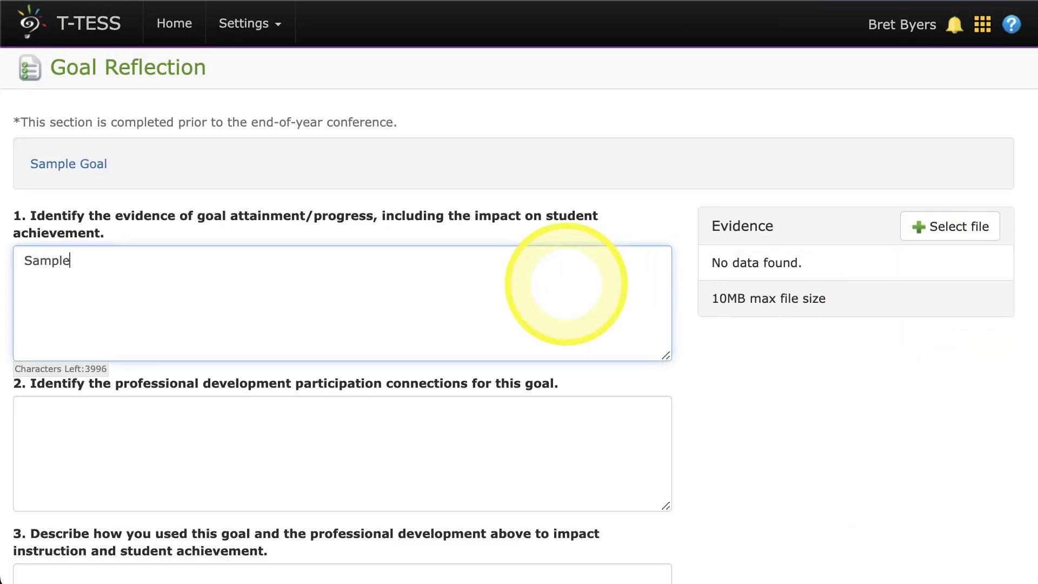
left_click(367, 445)
type("Sample")
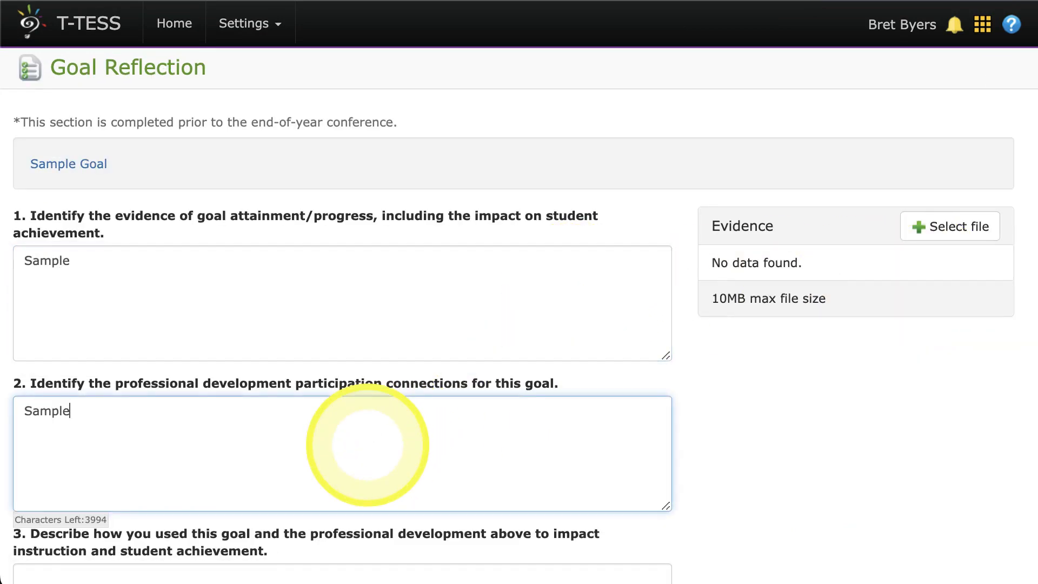
Enter "Sample" as the answer to reflection question 3 on instructional impact and question 4 on what would be done differently.
scroll(303, 379, "down", 7)
left_click(225, 207)
type("Sa")
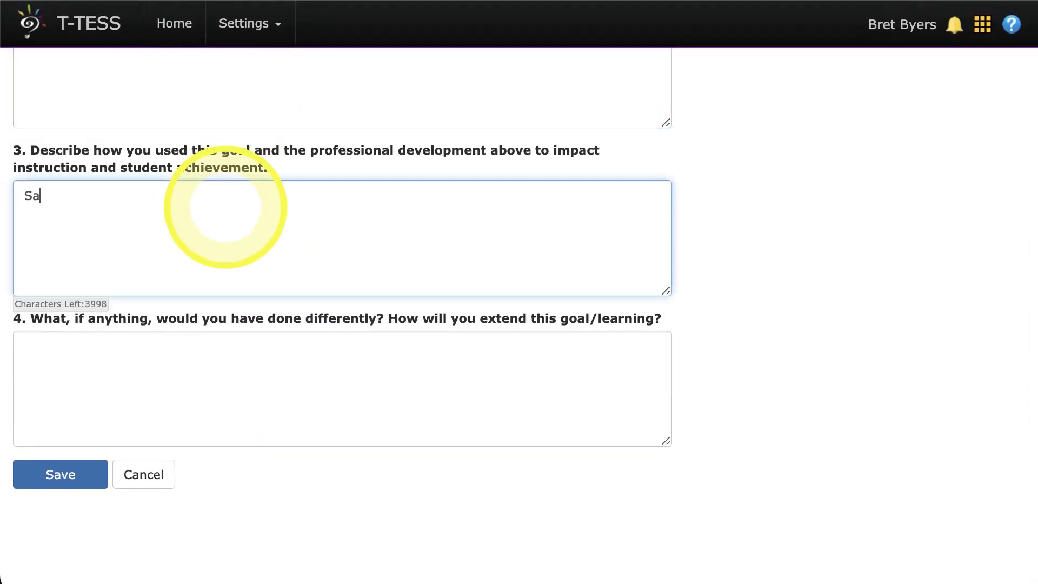
type("mple")
left_click(117, 342)
type("Sam")
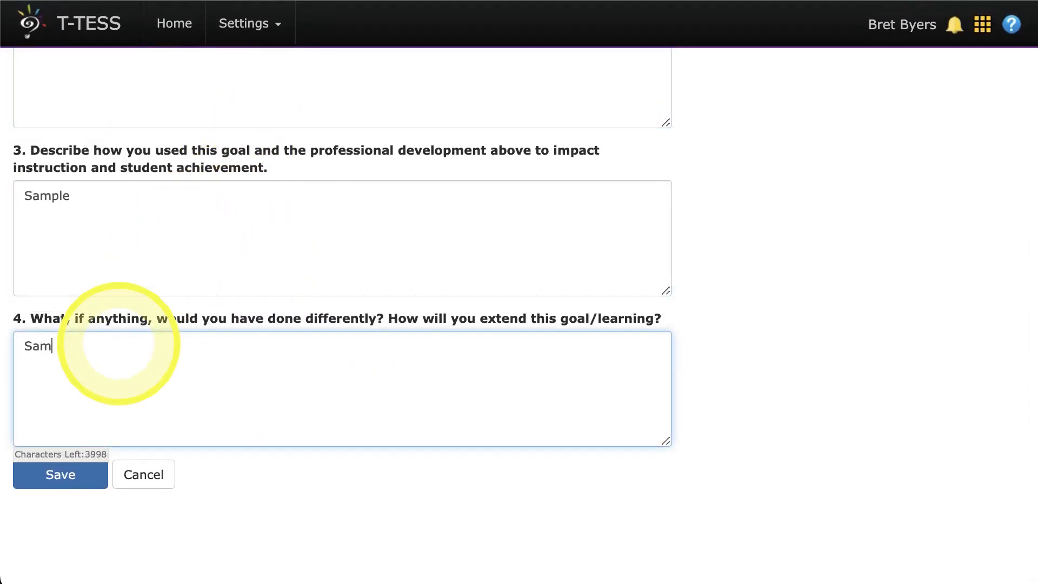
type("ple")
Attach the Assessment Training PDF as evidence for the goal reflection and save the reflection.
scroll(119, 343, "up", 15)
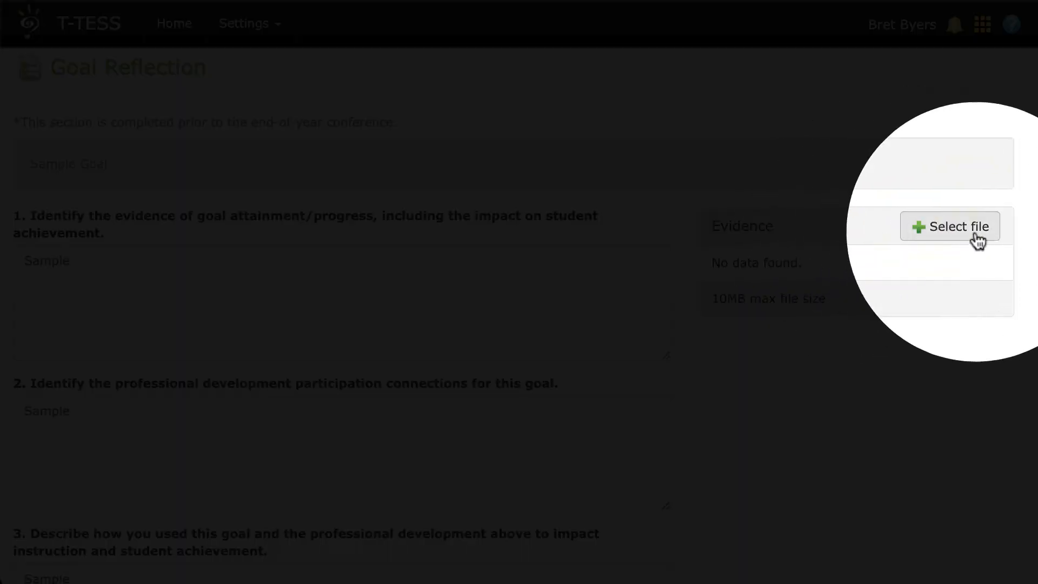
left_click(940, 230)
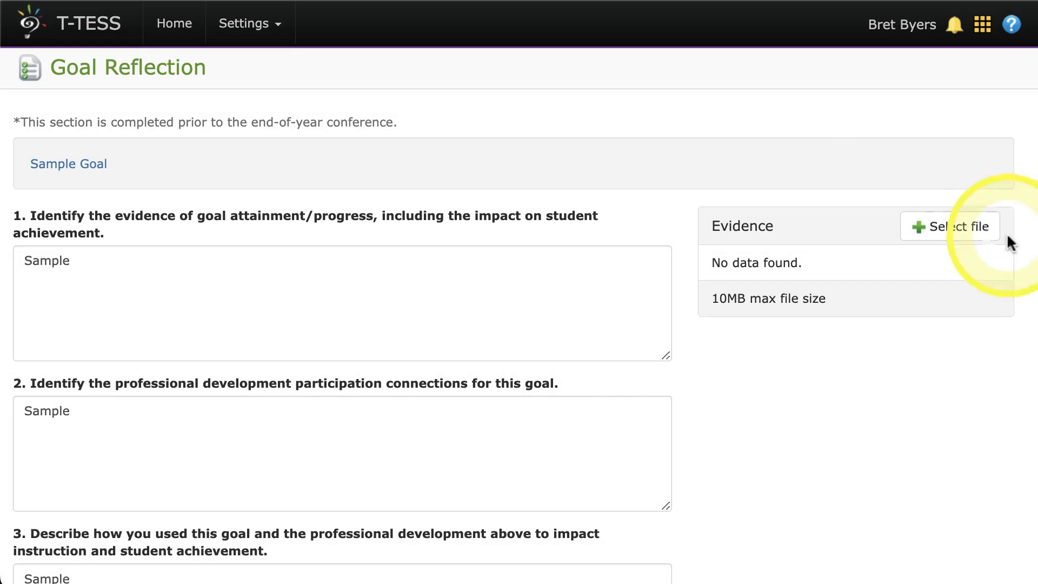
left_click(966, 238)
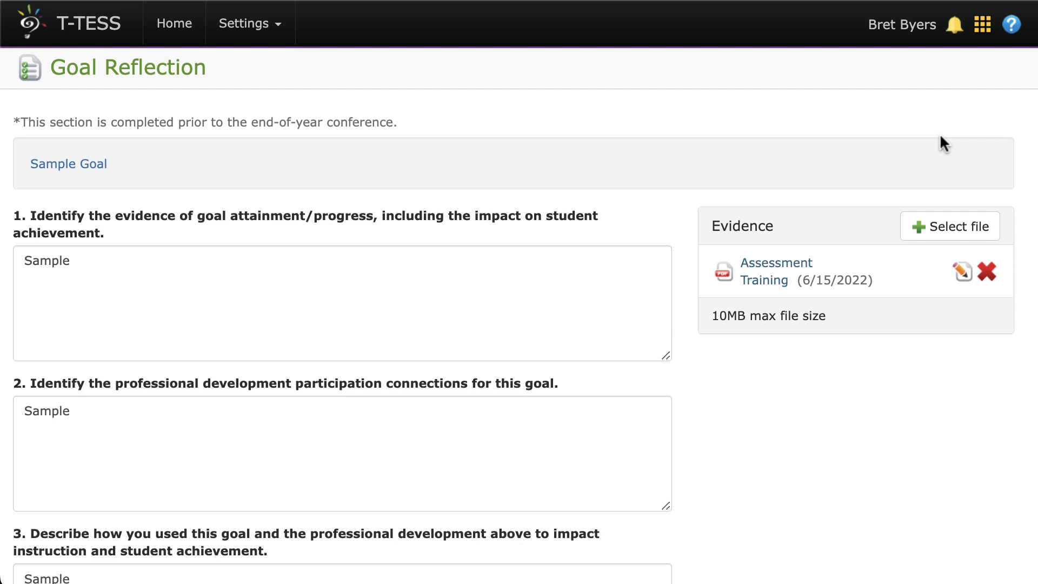
scroll(940, 144, "down", 1)
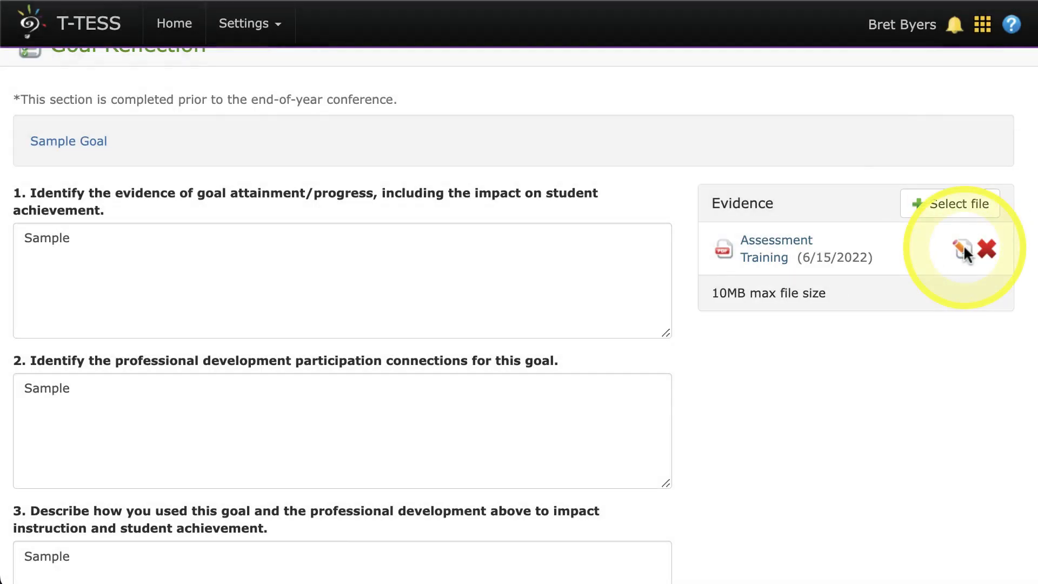
scroll(670, 398, "down", 6)
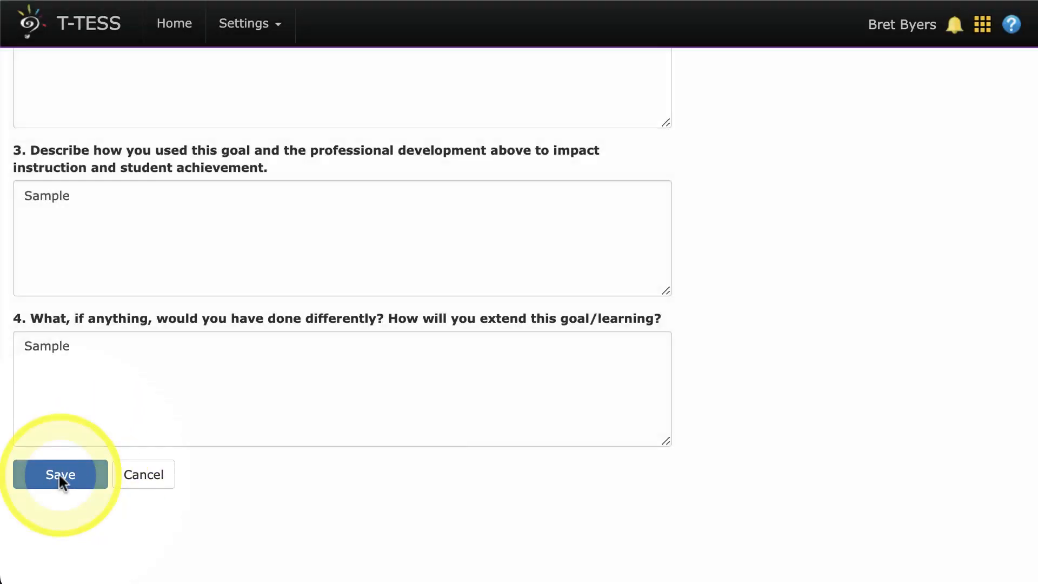
left_click(59, 476)
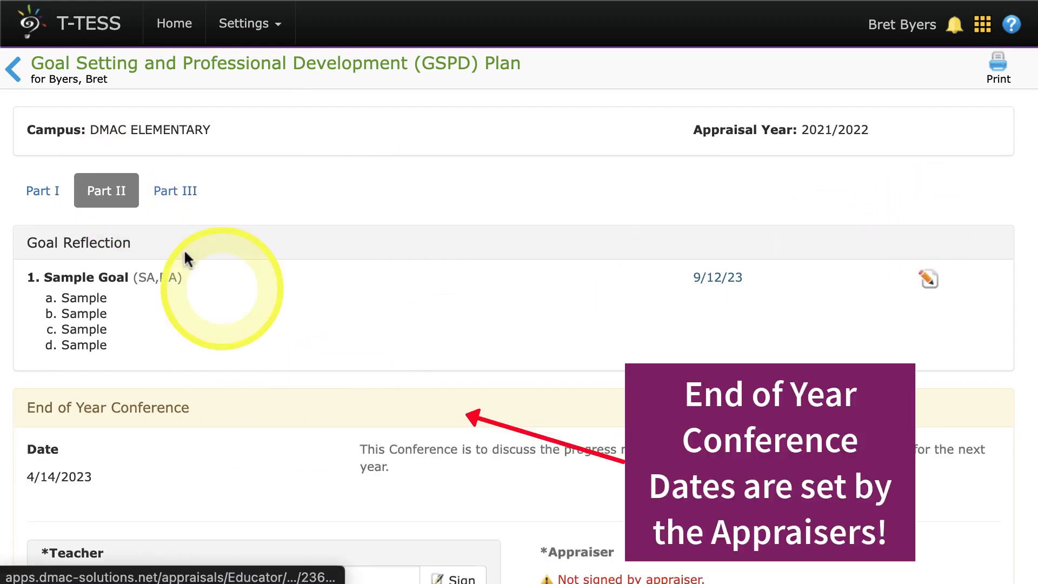
Sign the End of Year Conference in Part II as the teacher with the teacher's initials.
scroll(206, 270, "down", 3)
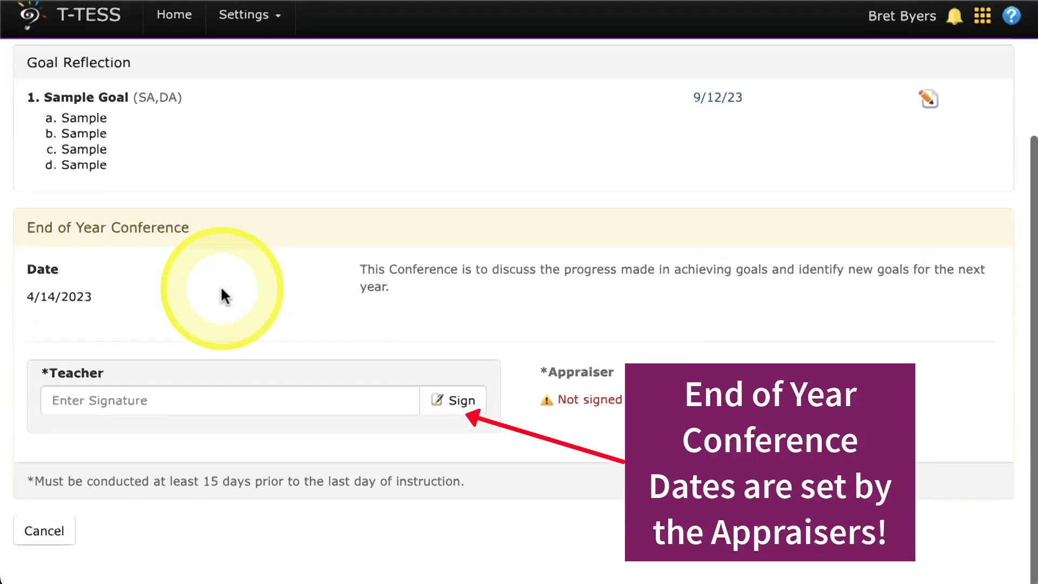
scroll(224, 295, "up", 3)
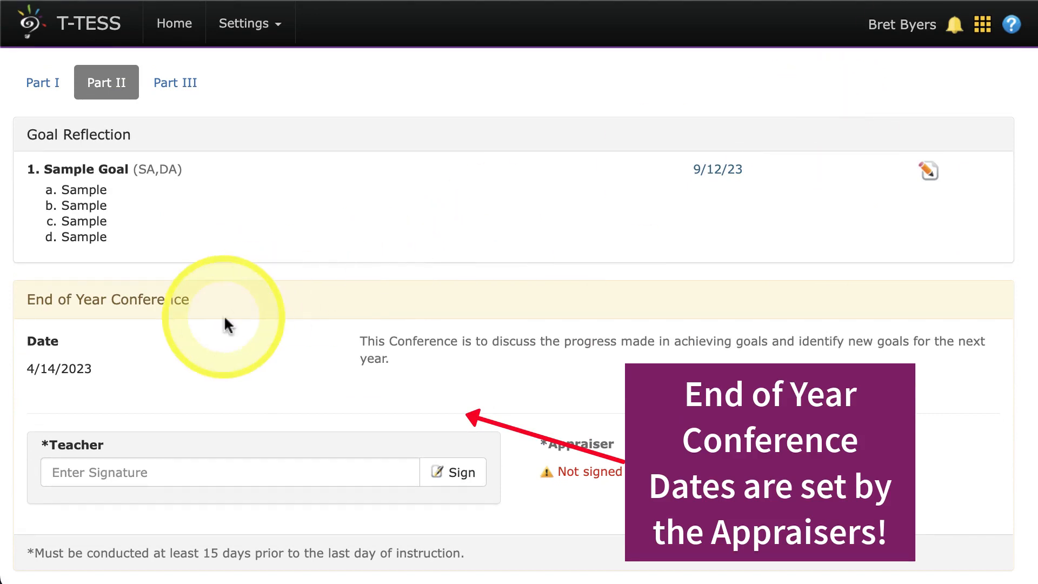
scroll(139, 371, "down", 2)
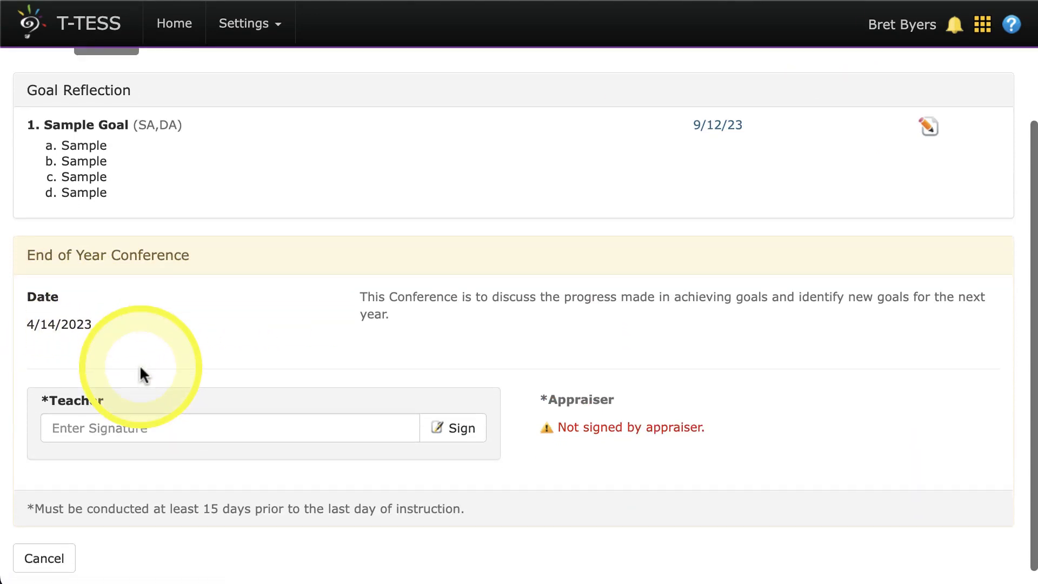
left_click(122, 427)
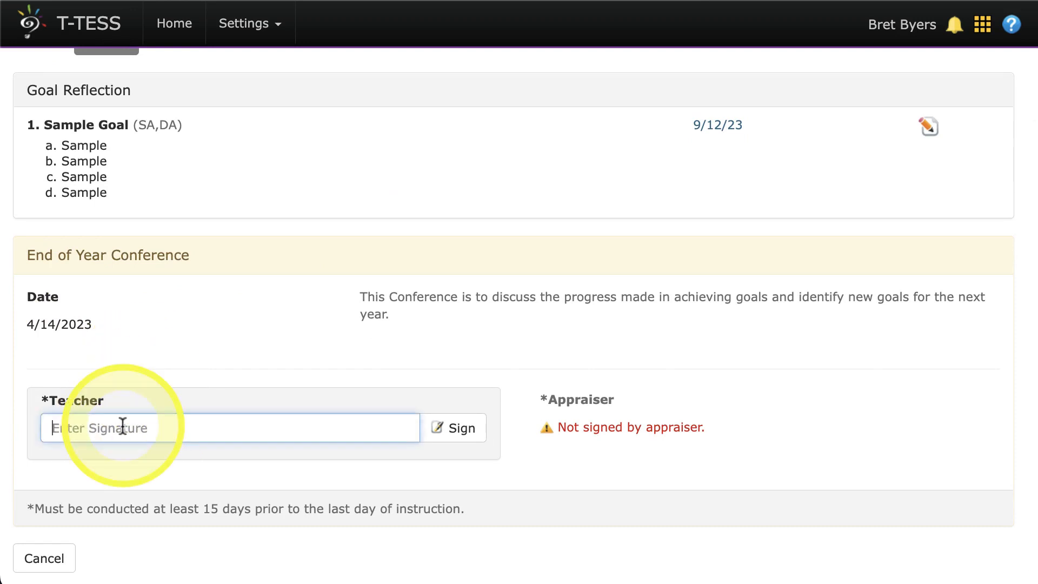
type("BB")
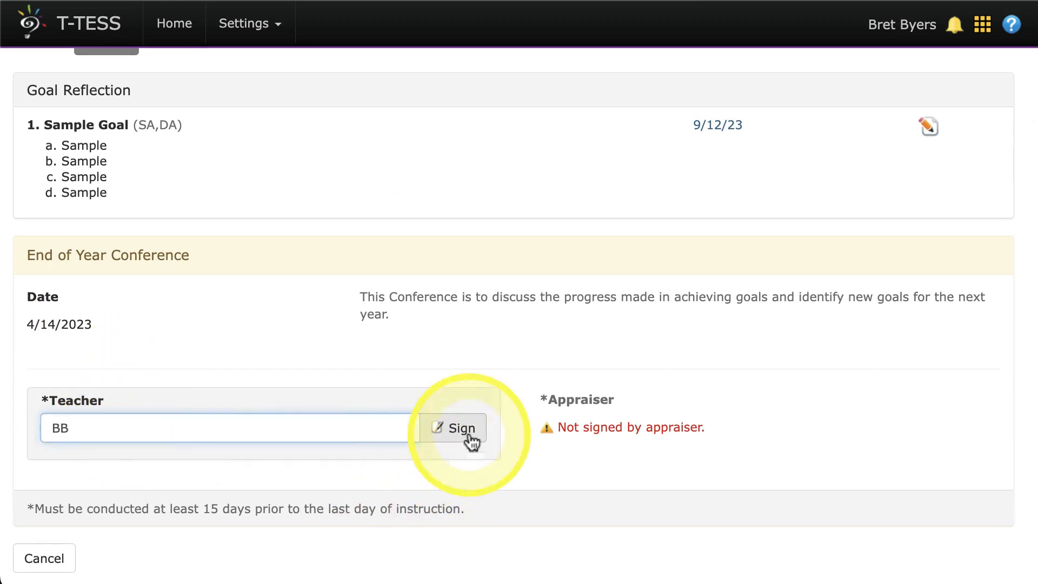
left_click(458, 429)
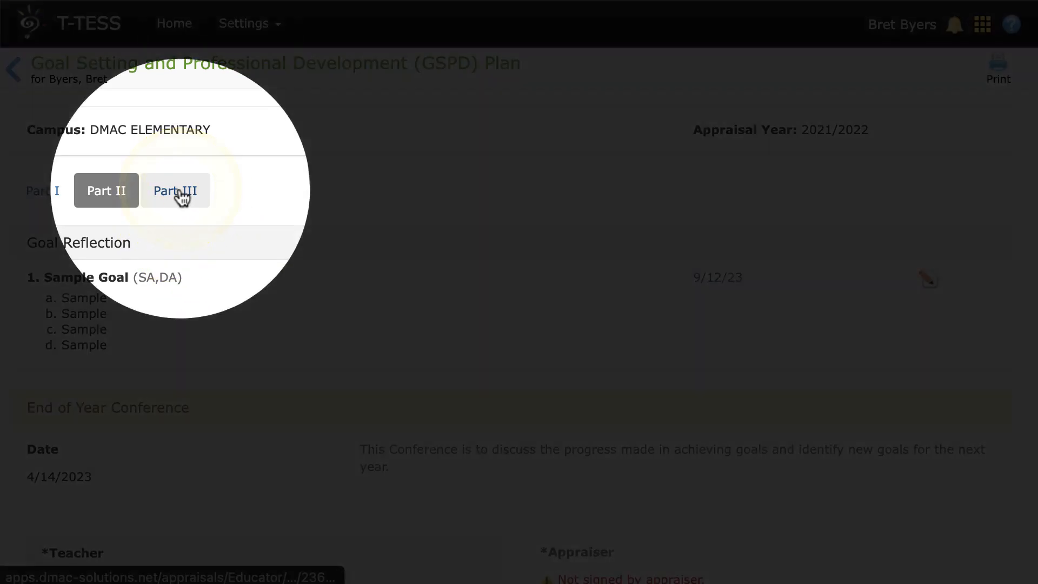
Start a new future goal in Part III with "Goal 1" as the goal and "Action 1" as its actions.
left_click(180, 195)
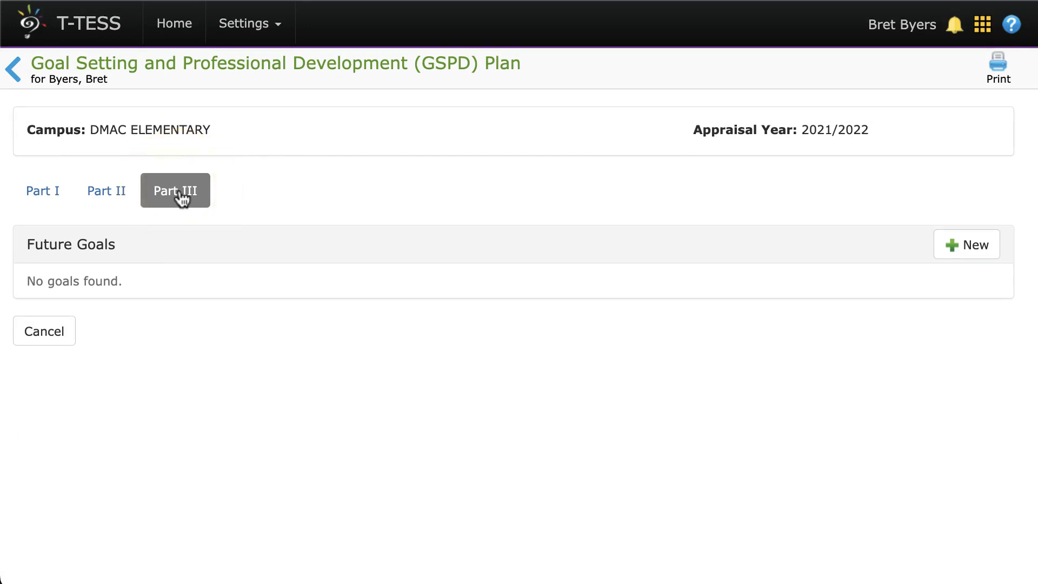
left_click(966, 246)
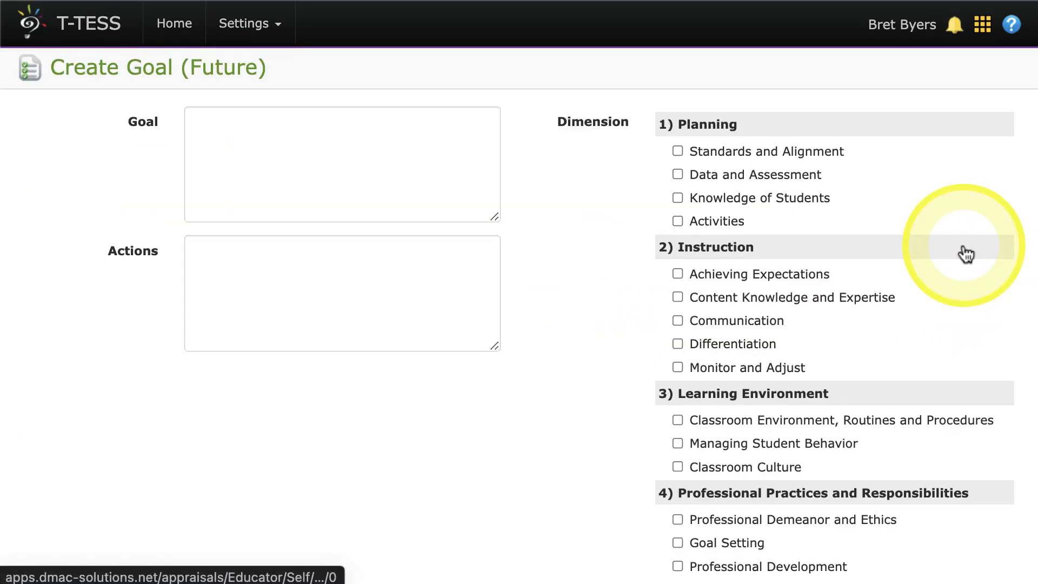
left_click(408, 147)
type("G")
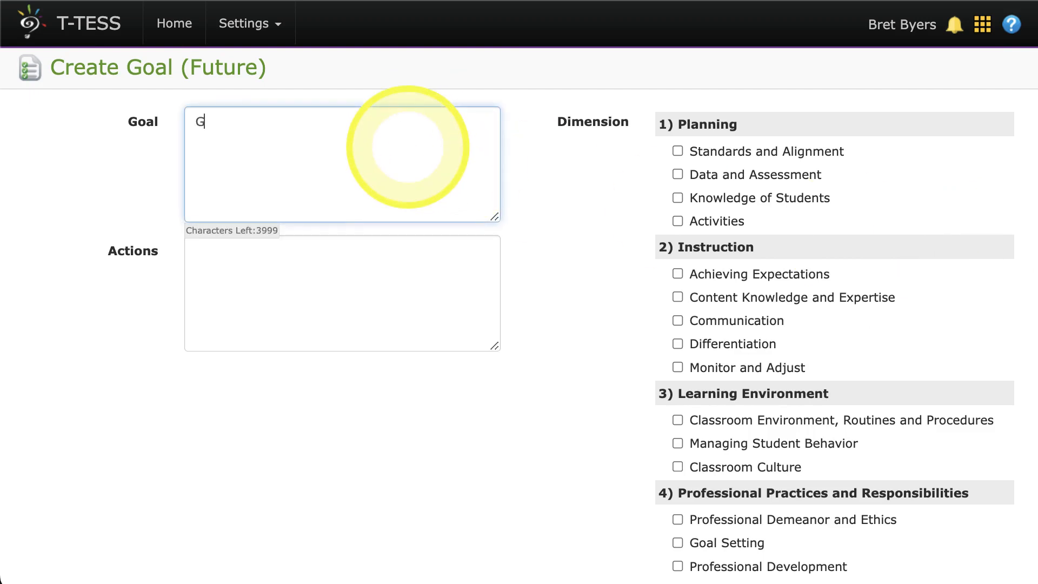
type("oal 1")
left_click(337, 271)
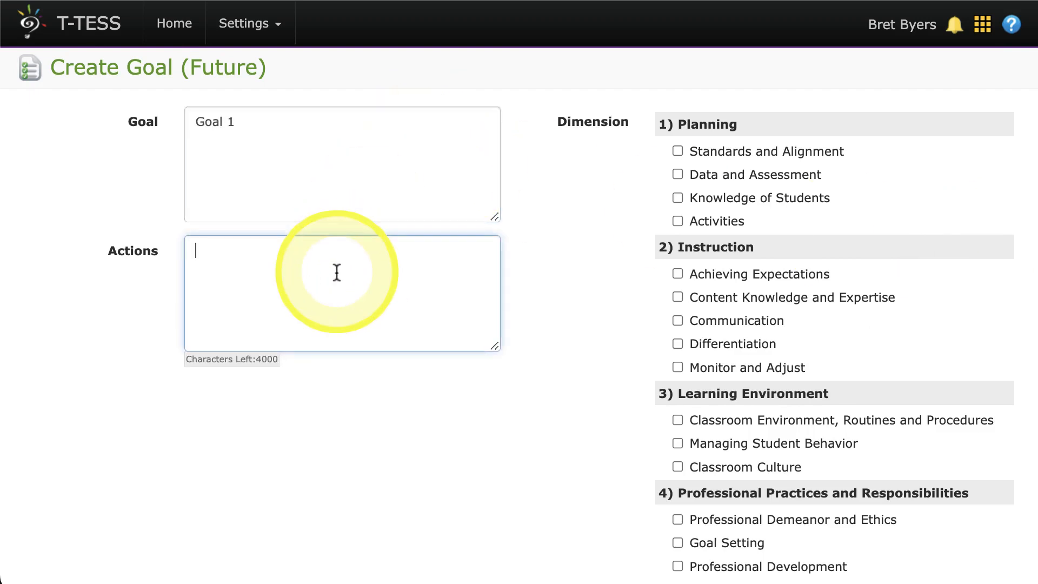
type("Action 1")
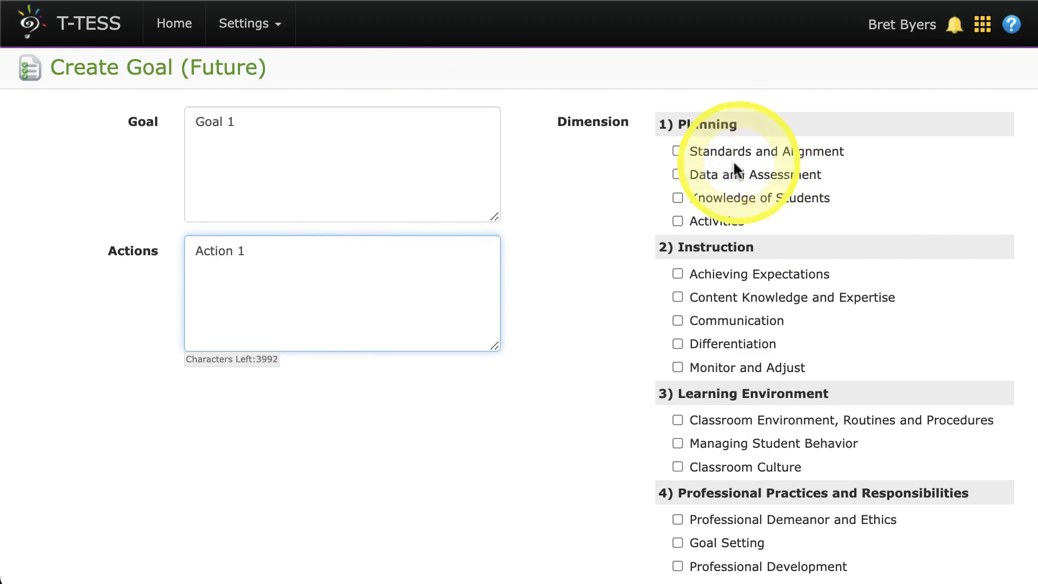
Assign the Planning dimensions Standards and Alignment and Data and Assessment to Goal 1, and save it.
left_click(677, 151)
scroll(567, 329, "down", 2)
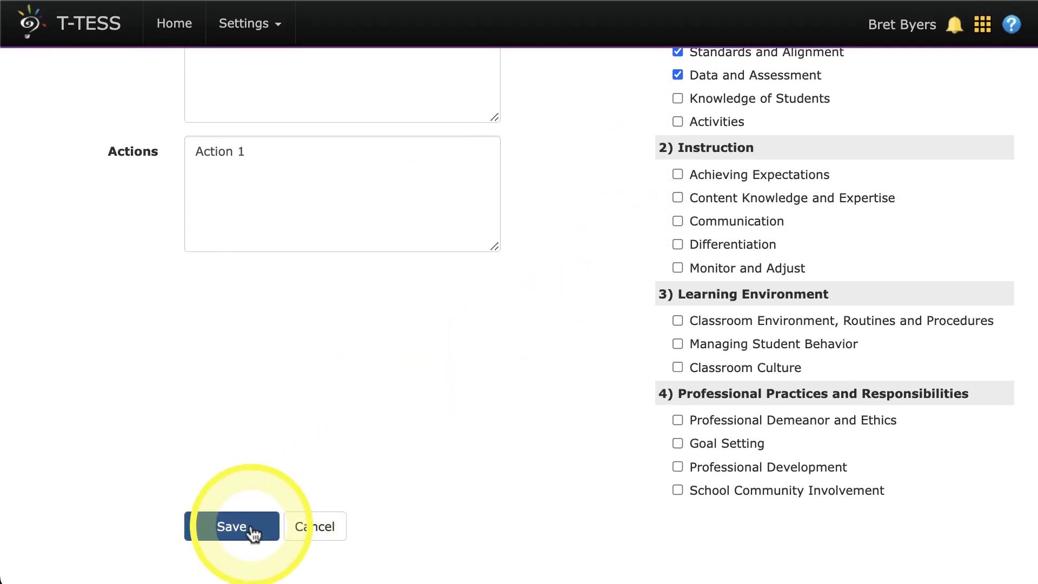
left_click(231, 527)
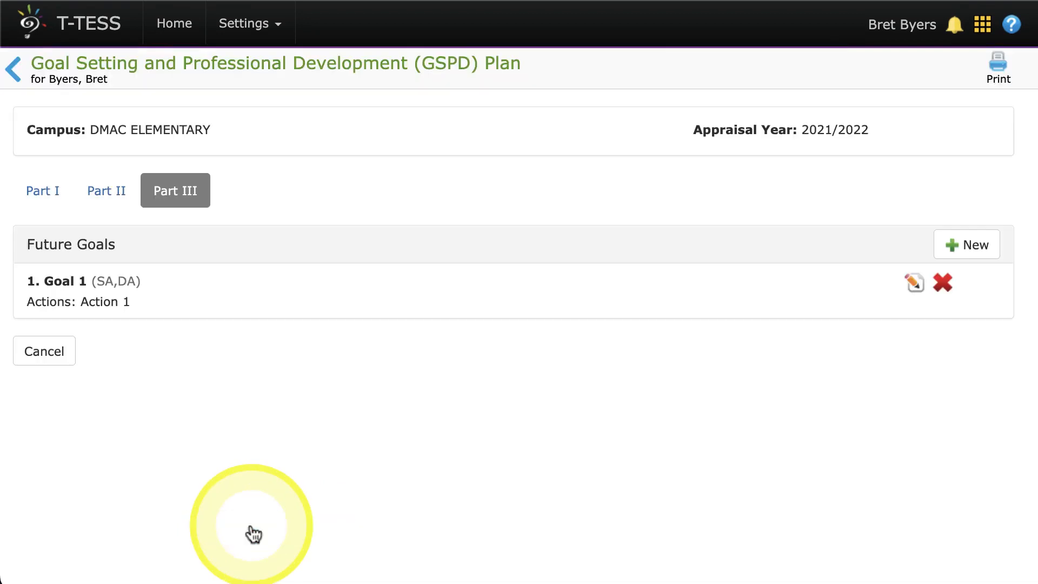
Start another future goal with "Goal 2" as the goal and "Action 2" as its actions.
left_click(974, 245)
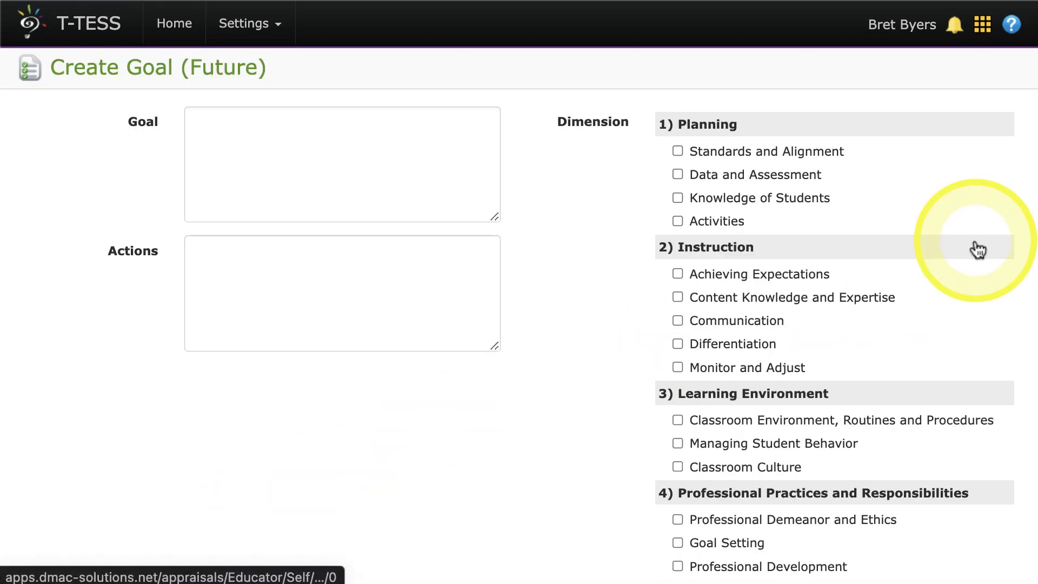
left_click(451, 146)
type("Goal 2")
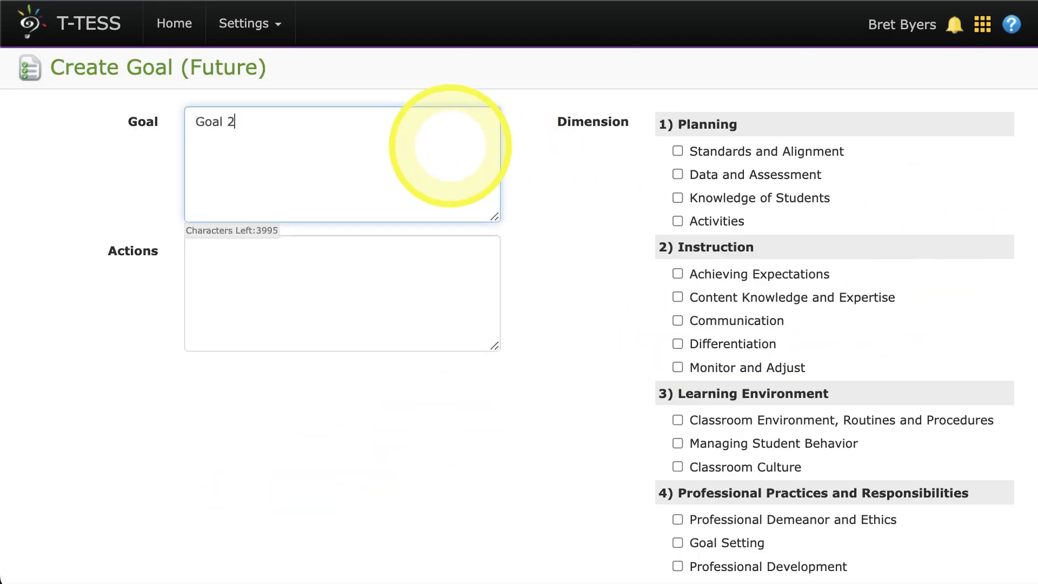
left_click(323, 327)
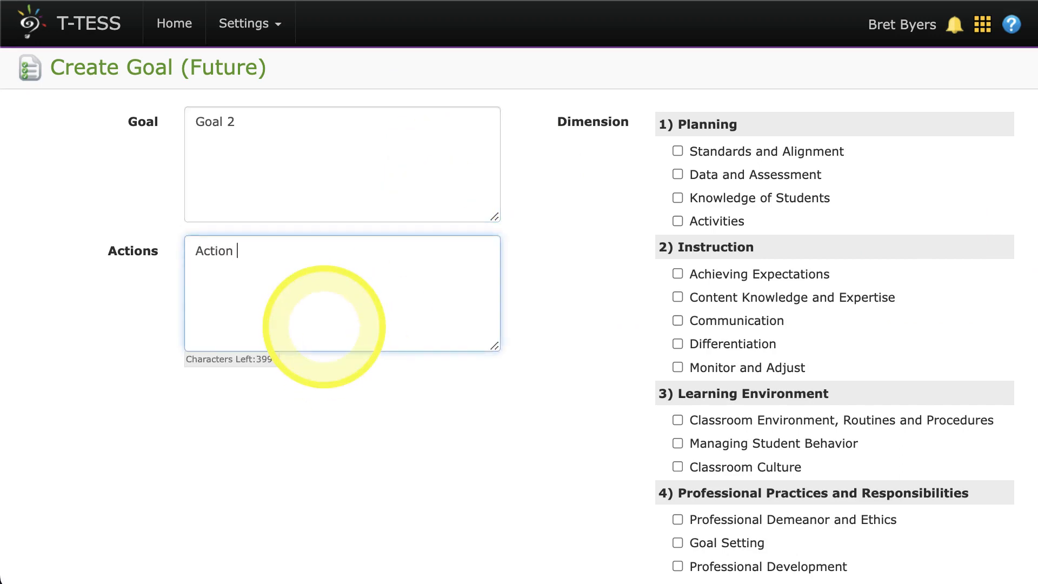
Assign the Planning dimensions Data and Assessment and Knowledge of Students to Goal 2, and save it.
left_click(677, 174)
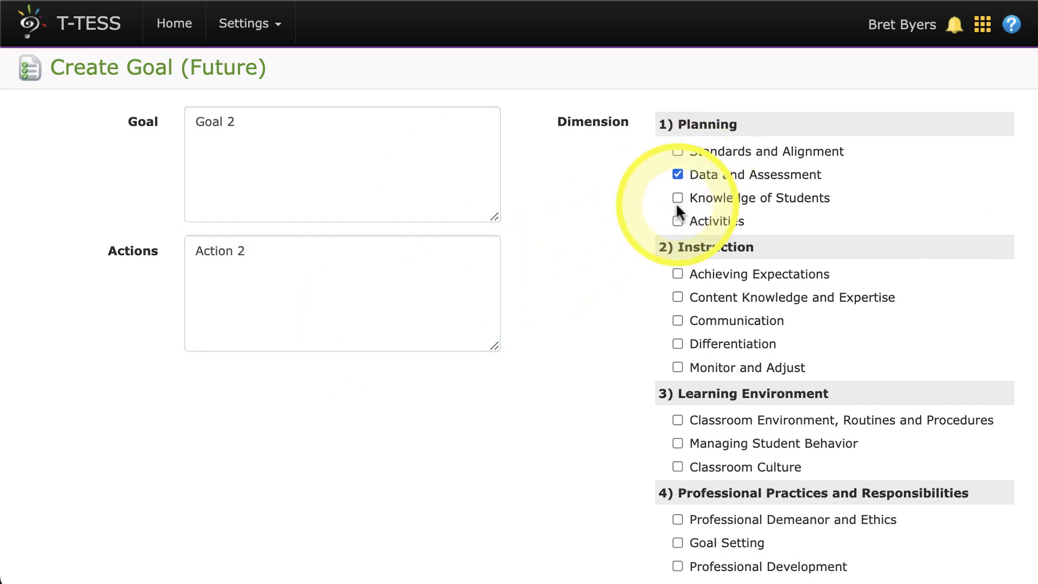
left_click(678, 198)
scroll(465, 398, "down", 3)
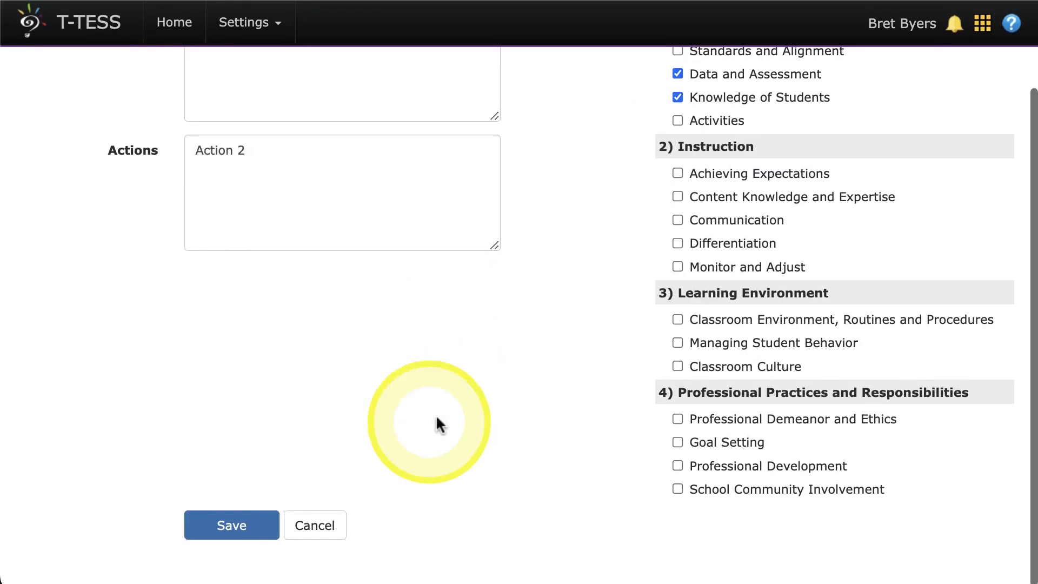
left_click(229, 533)
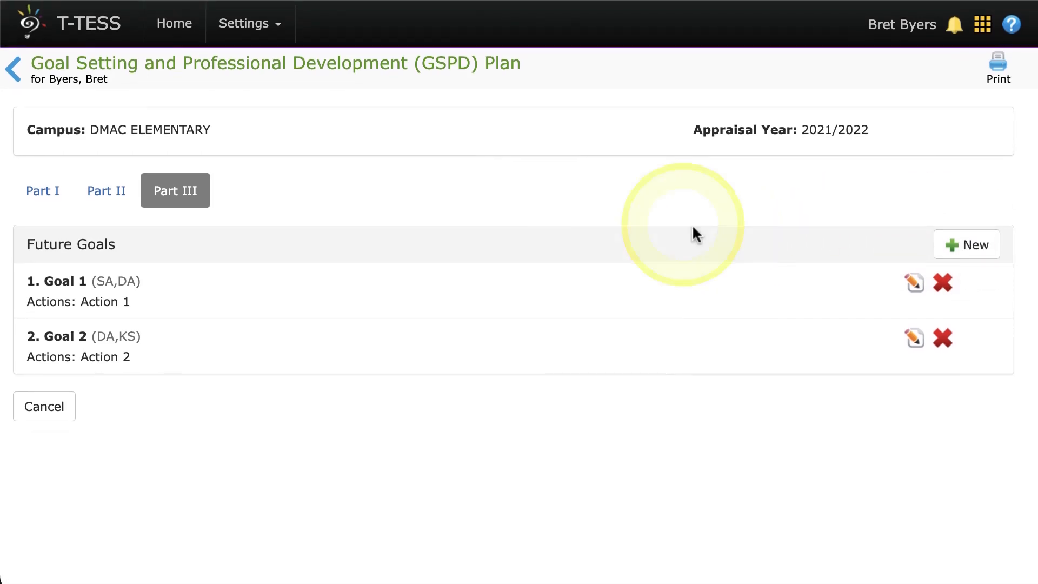
Return to the teacher's appraisal overview and check the completion requirements for Part II of the GSPD plan.
left_click(24, 73)
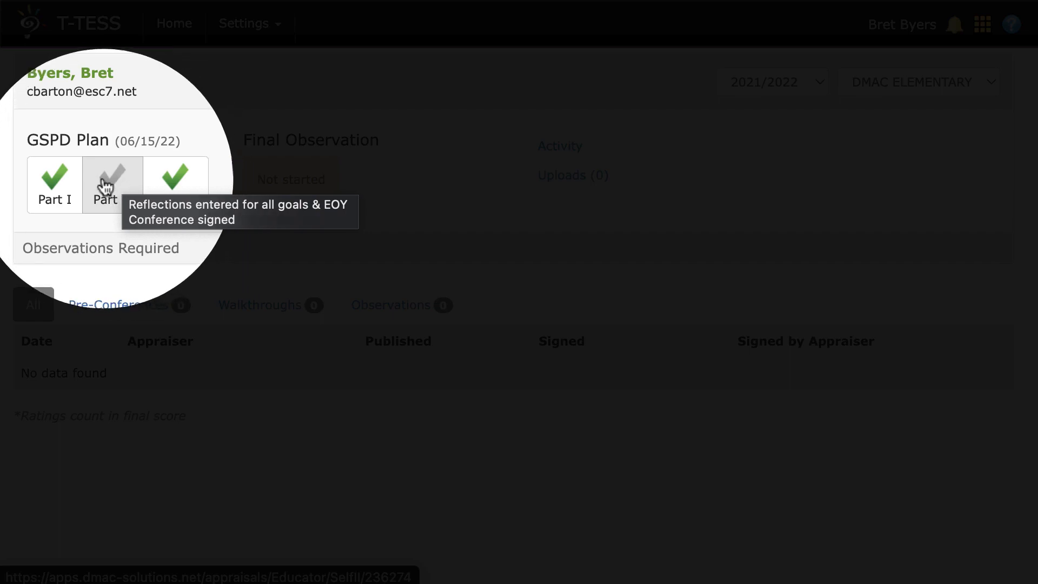
left_click(111, 190)
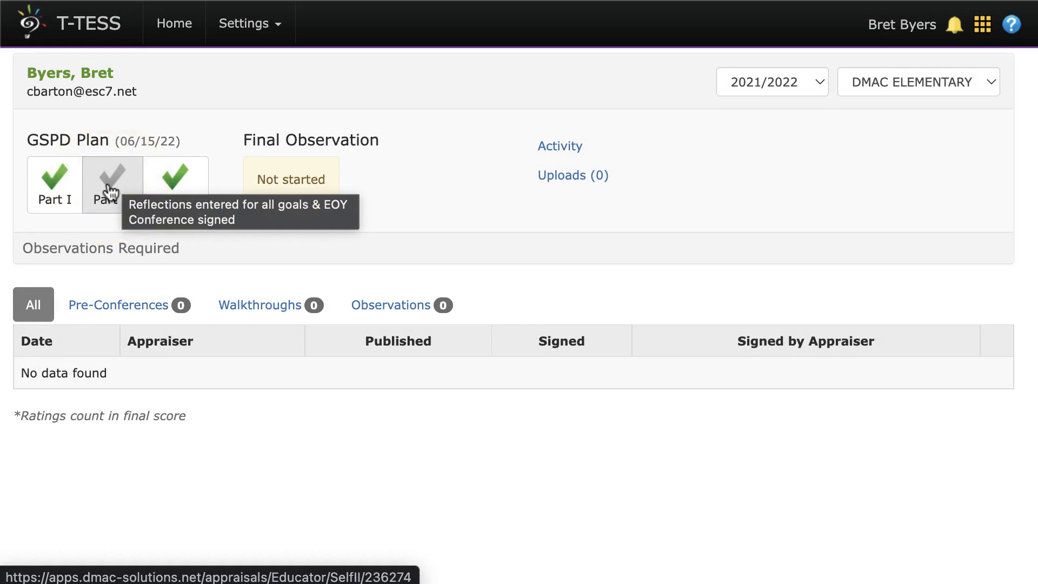
Open Part I of the GSPD plan, generate its printable report and review all the report pages.
left_click(52, 203)
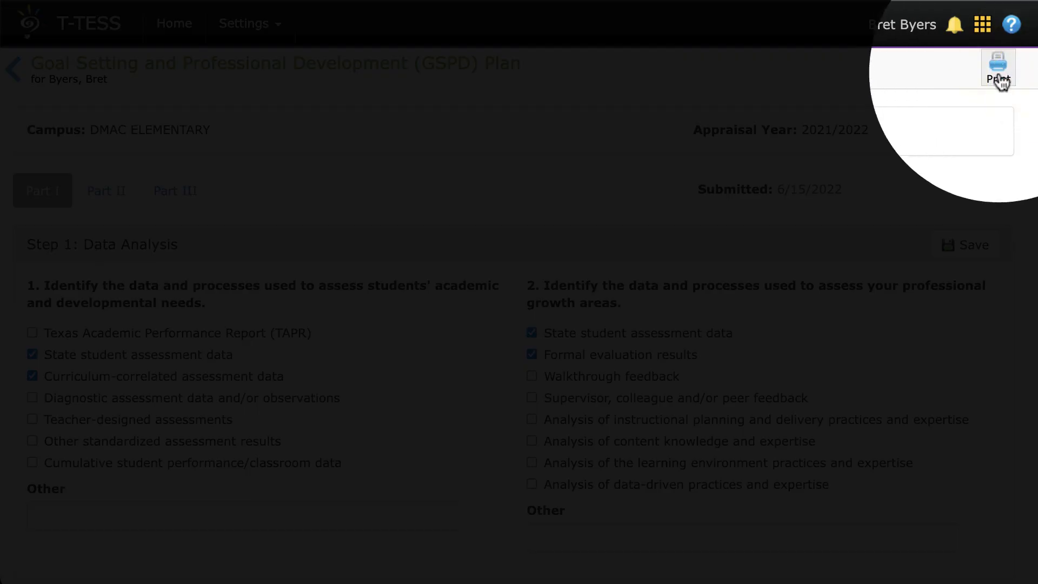
left_click(1000, 80)
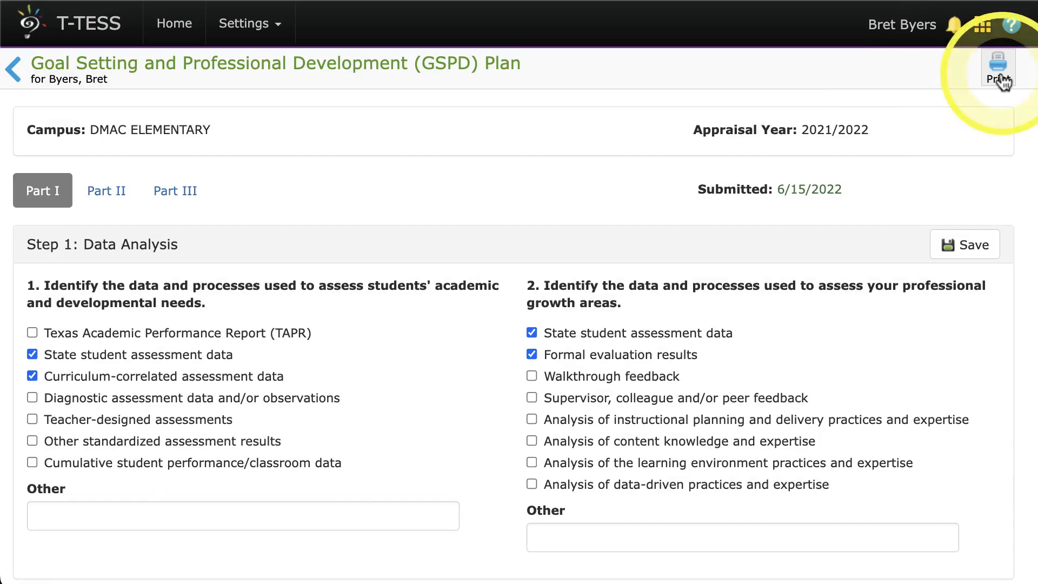
scroll(734, 321, "down", 5)
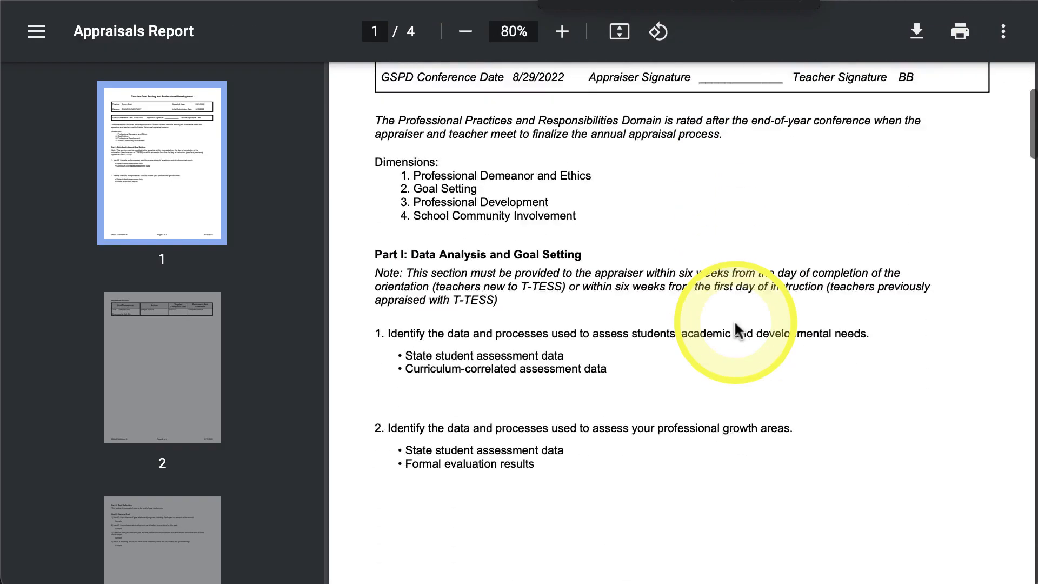
scroll(735, 323, "down", 15)
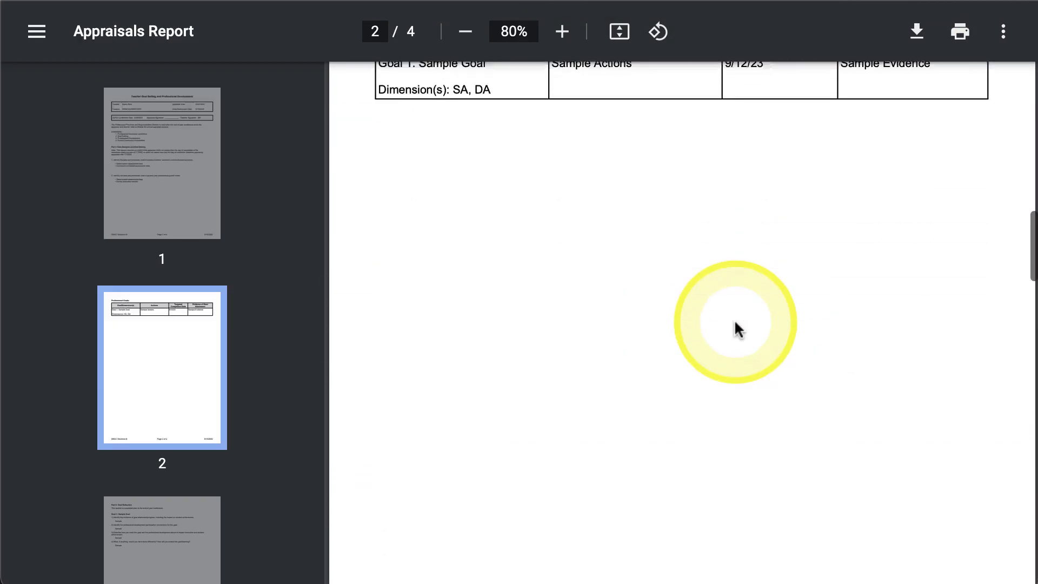
scroll(735, 324, "down", 15)
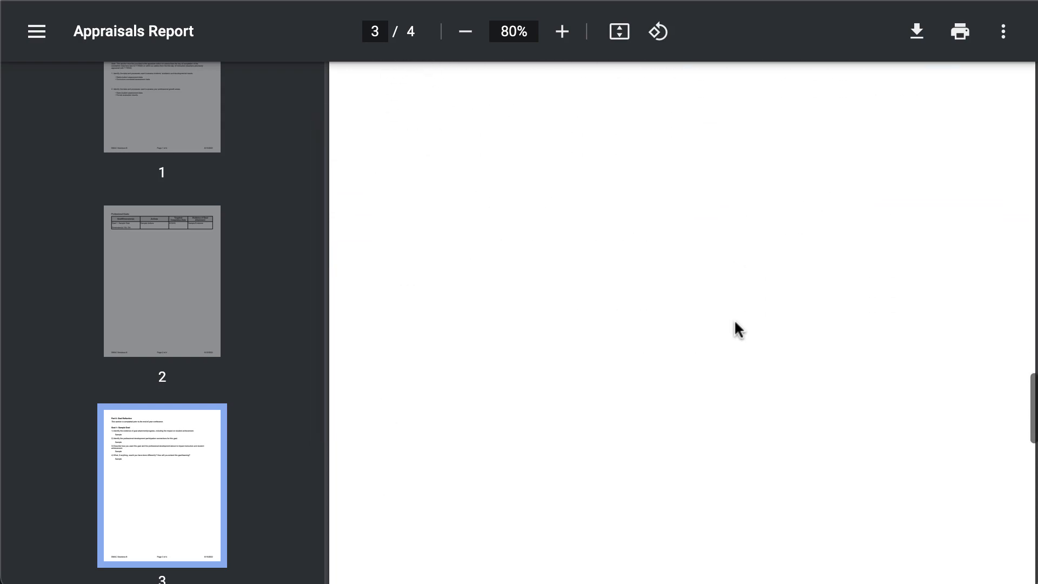
scroll(735, 323, "down", 8)
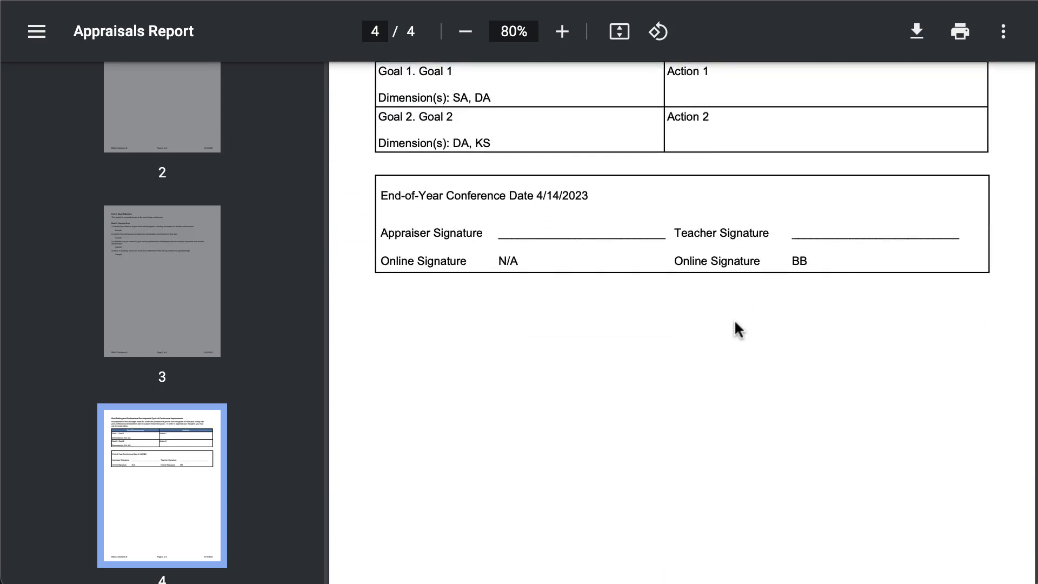
scroll(735, 324, "up", 4)
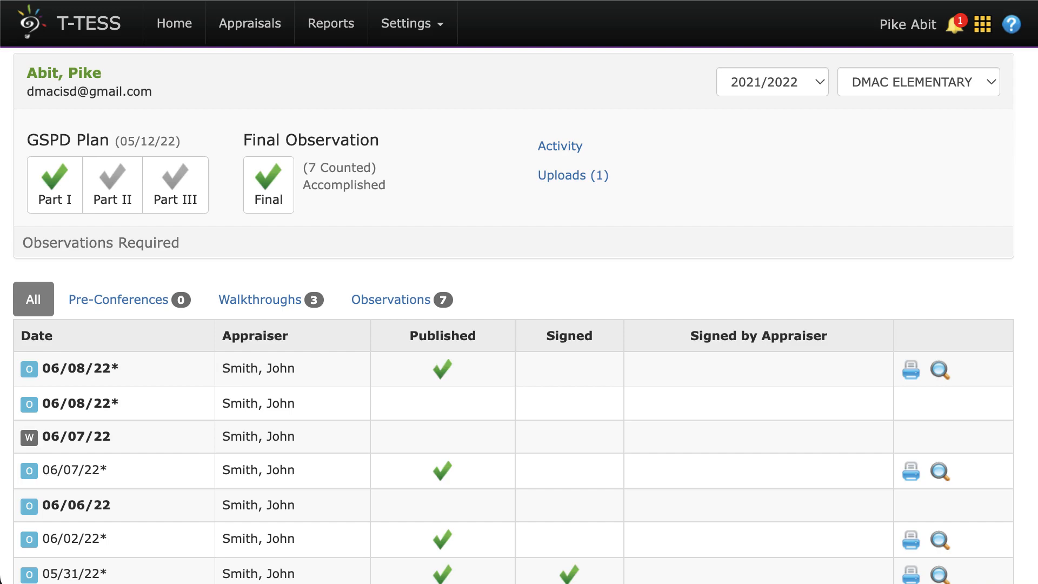
Review the teacher's activity log and uploaded files for 2021/2022, and return to the appraisal overview.
scroll(749, 181, "down", 3)
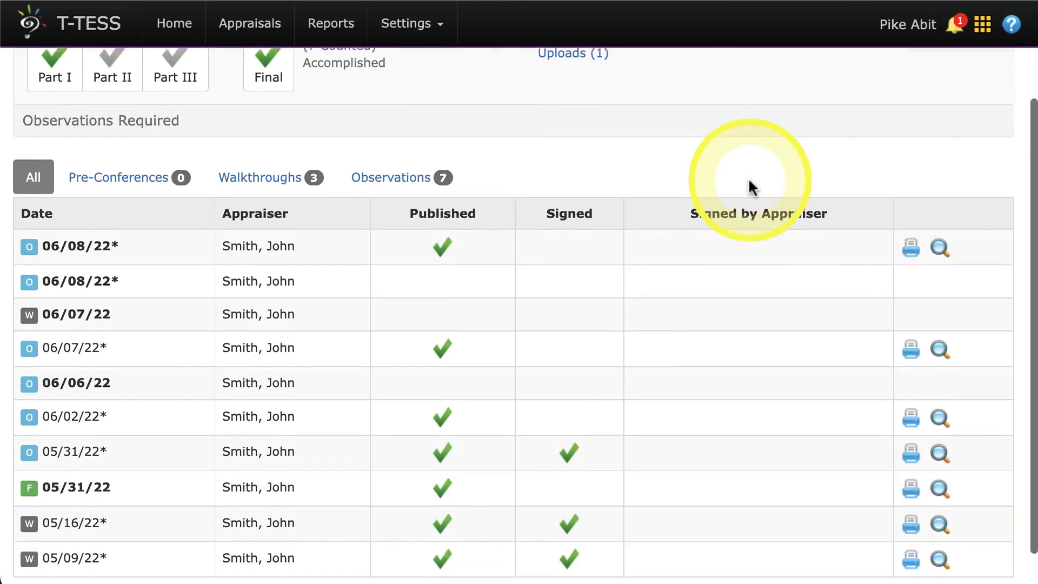
scroll(748, 181, "up", 3)
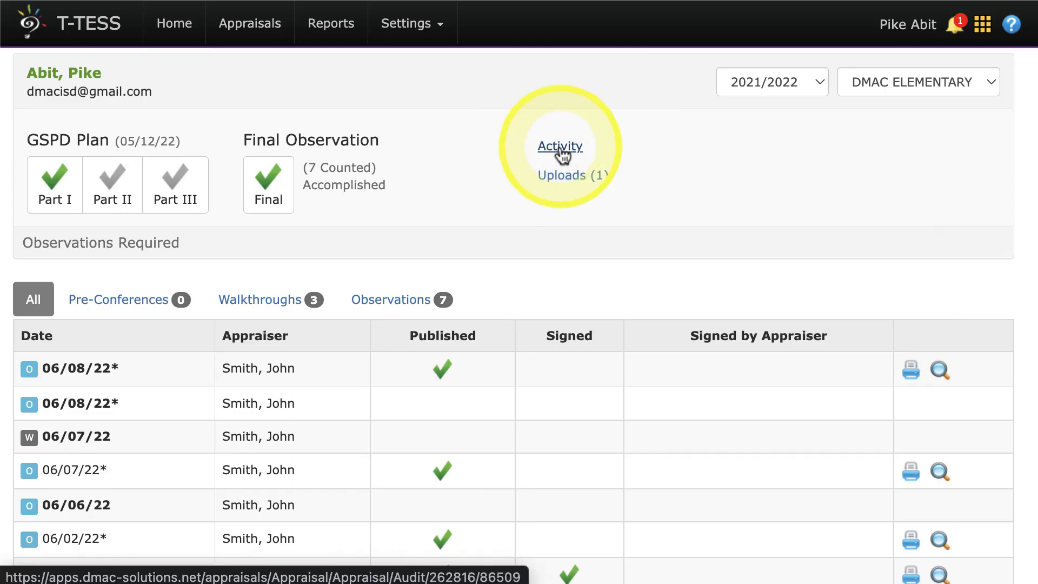
left_click(560, 149)
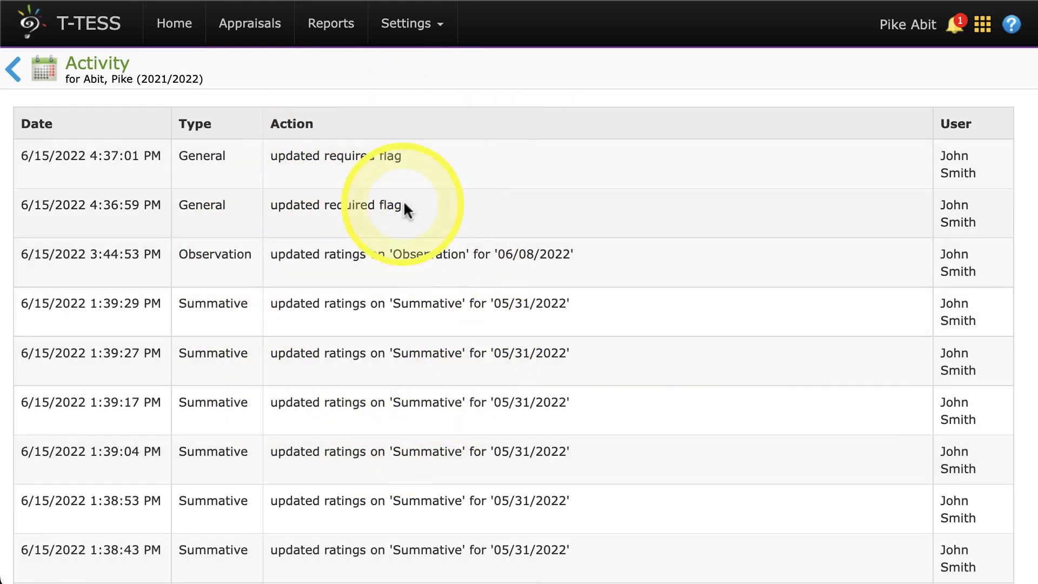
left_click(12, 70)
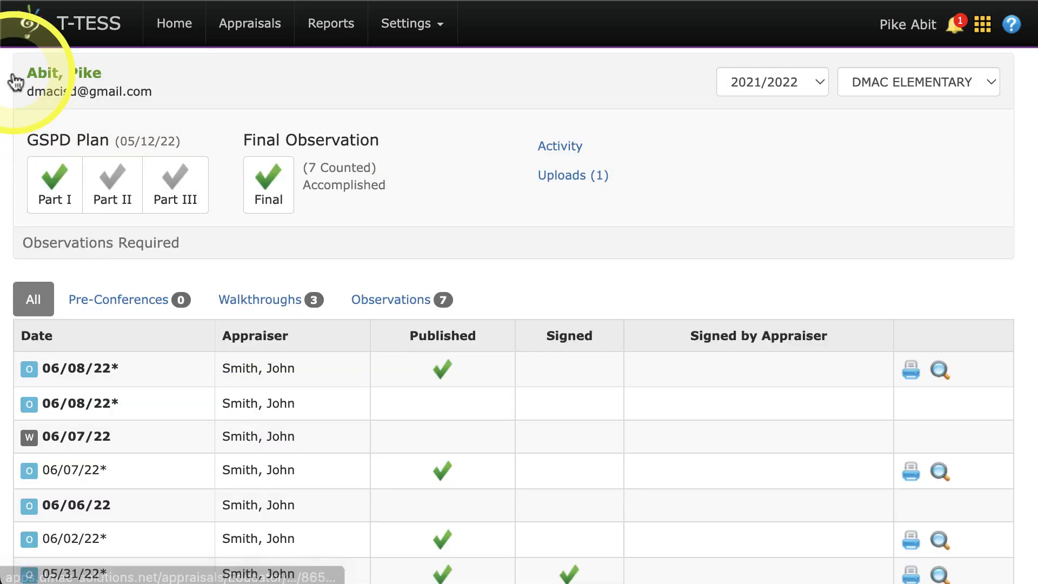
left_click(559, 181)
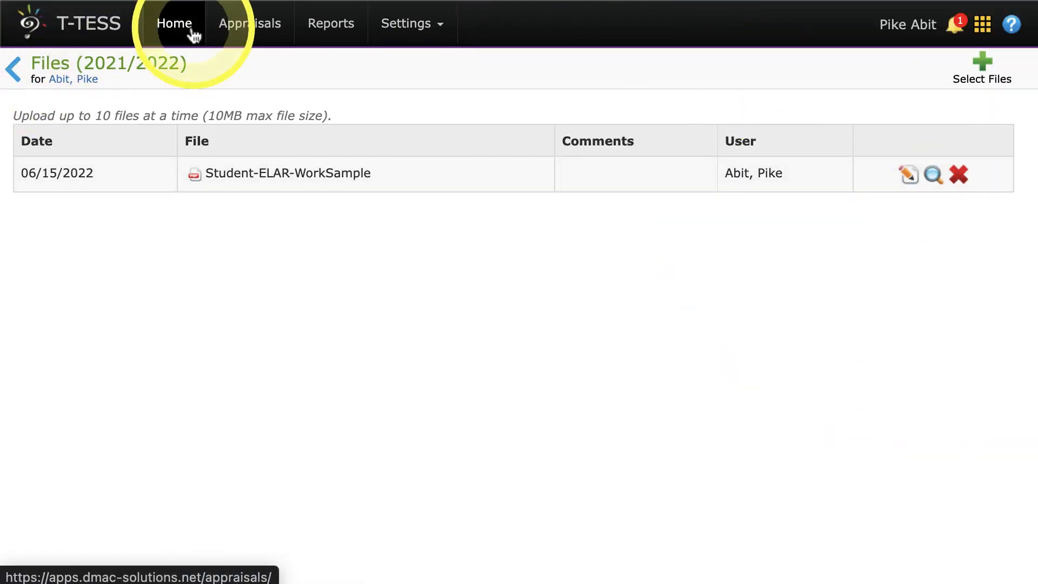
left_click(174, 23)
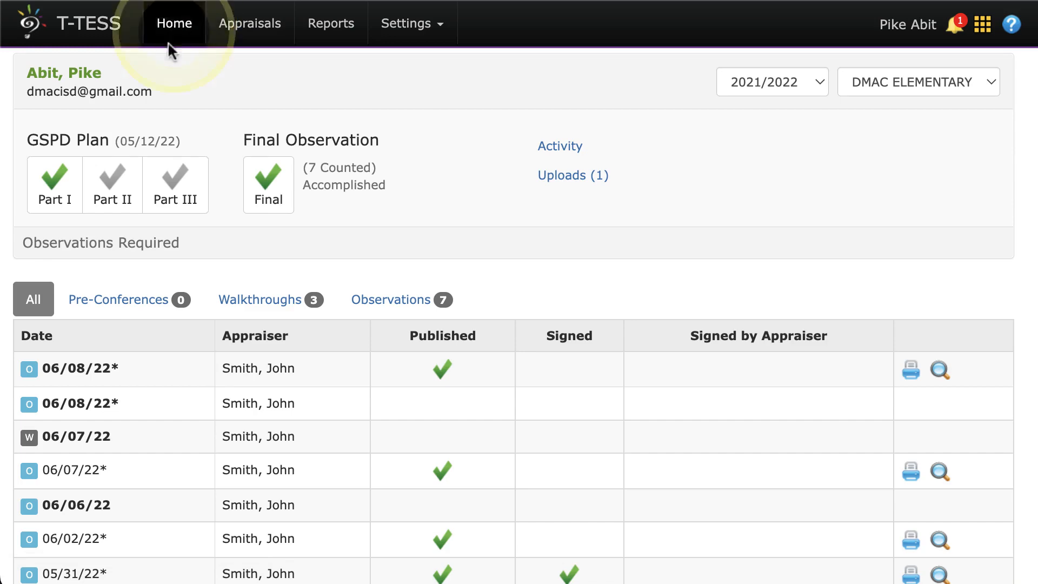
Examine the combined list of pre-conferences, walkthroughs and observations, including each record's published and signed status.
scroll(139, 151, "down", 5)
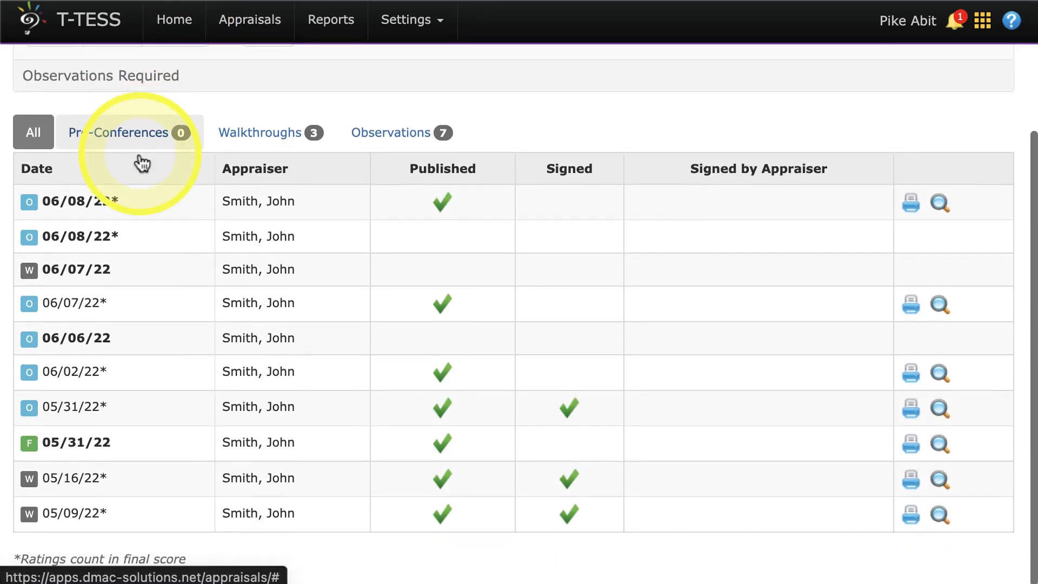
scroll(138, 151, "up", 3)
left_click(33, 225)
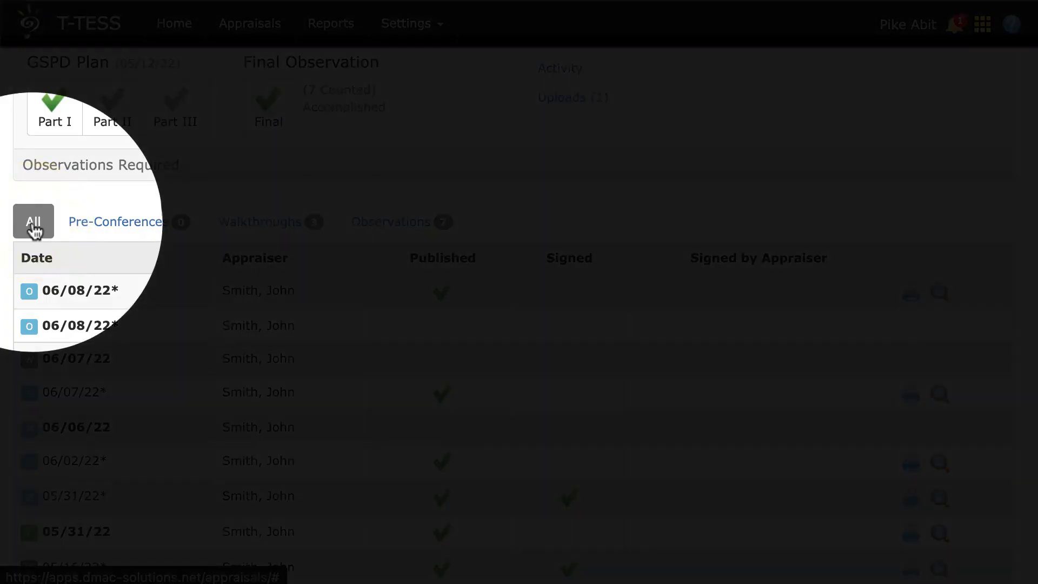
left_click(120, 230)
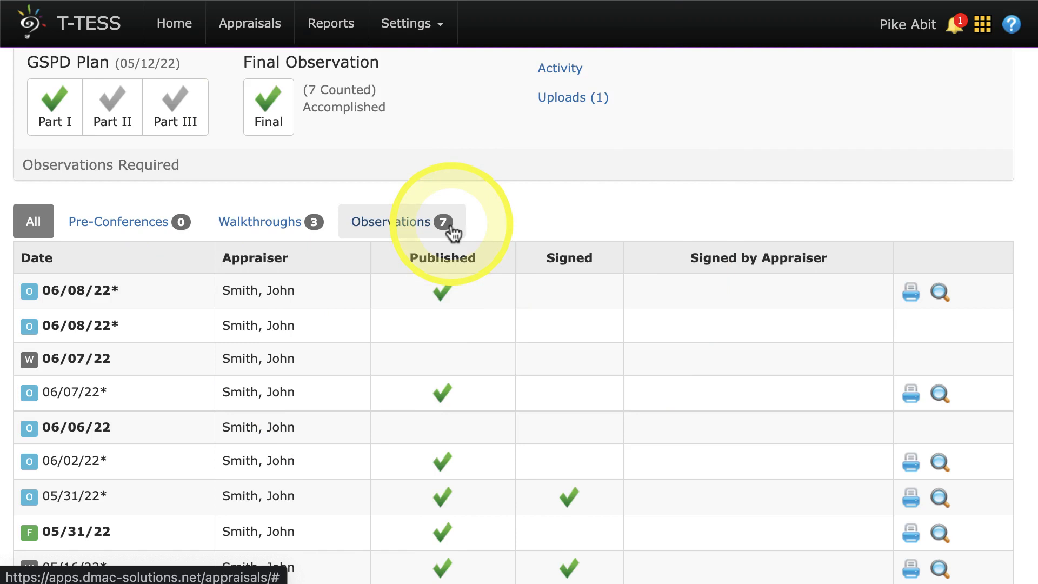
scroll(453, 232, "up", 1)
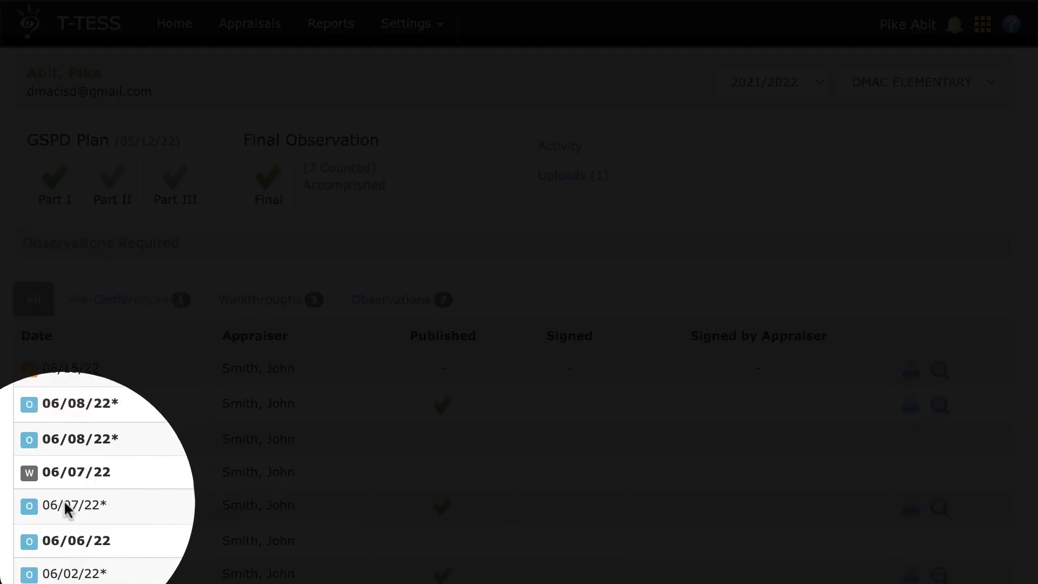
Open the 06/02/22 observation and sign it digitally as the teacher with the teacher's initials.
scroll(82, 514, "down", 4)
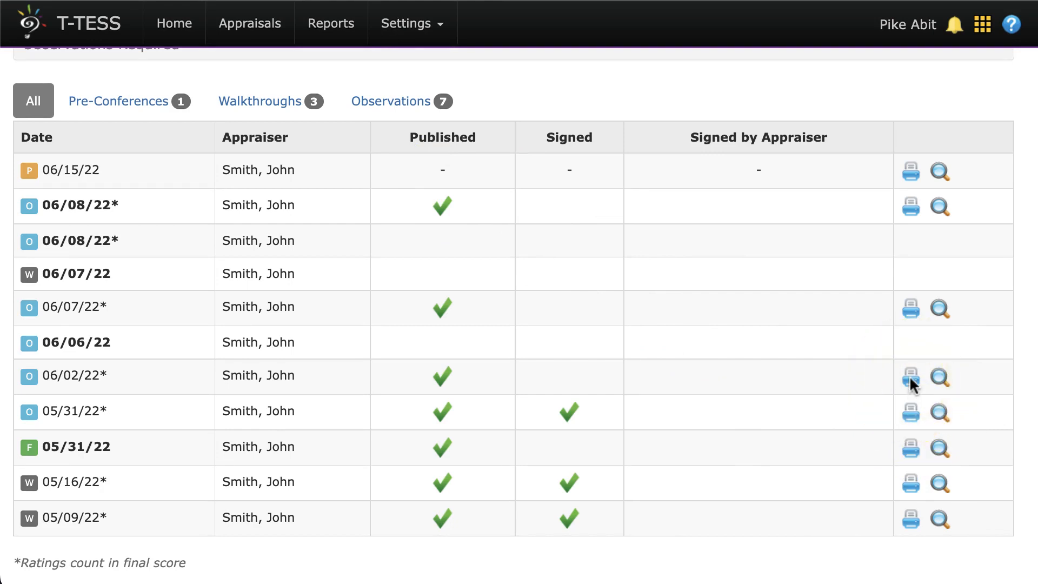
left_click(939, 379)
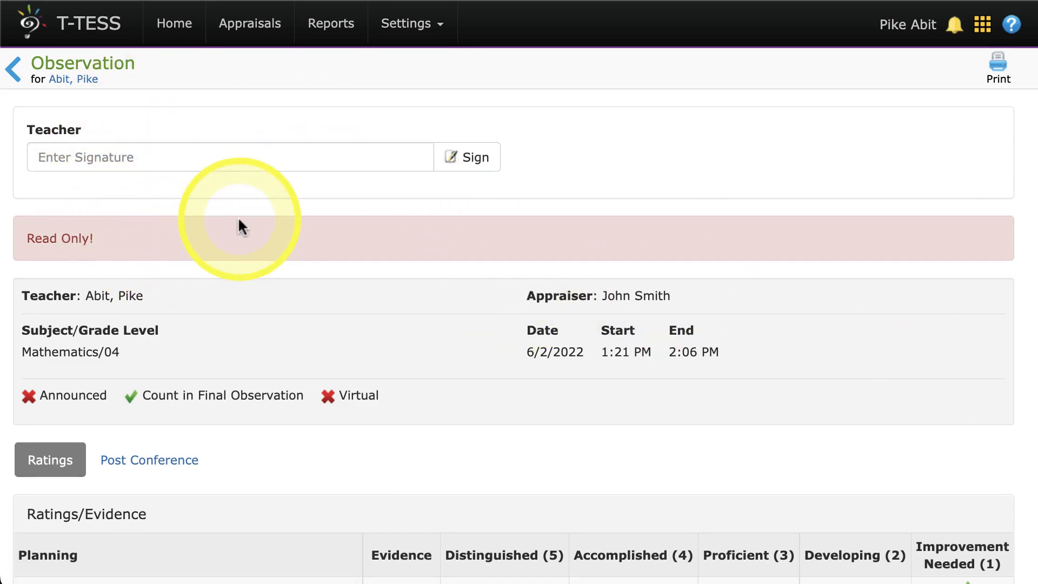
scroll(238, 219, "down", 3)
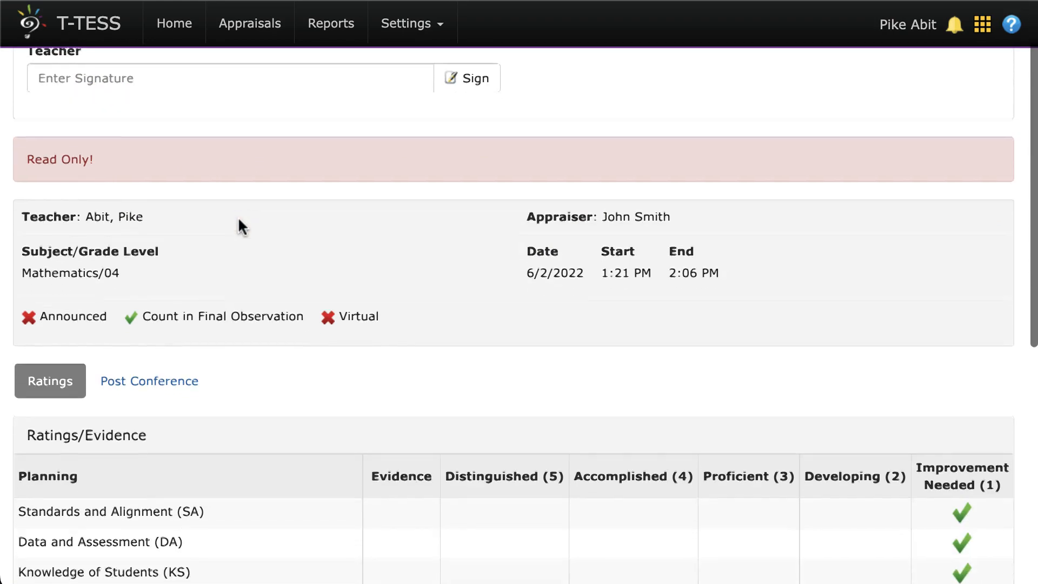
scroll(240, 226, "up", 3)
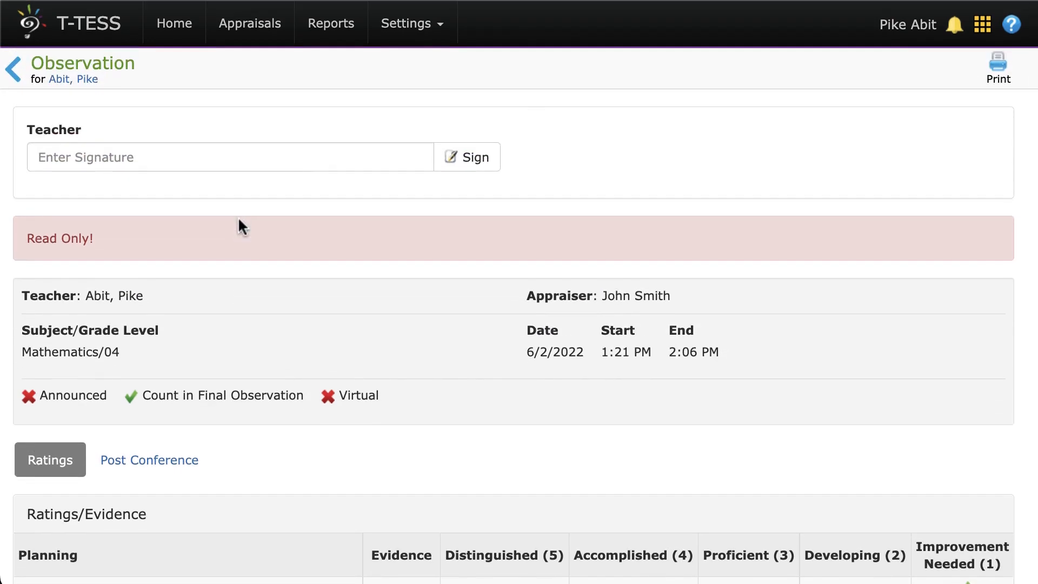
left_click(243, 155)
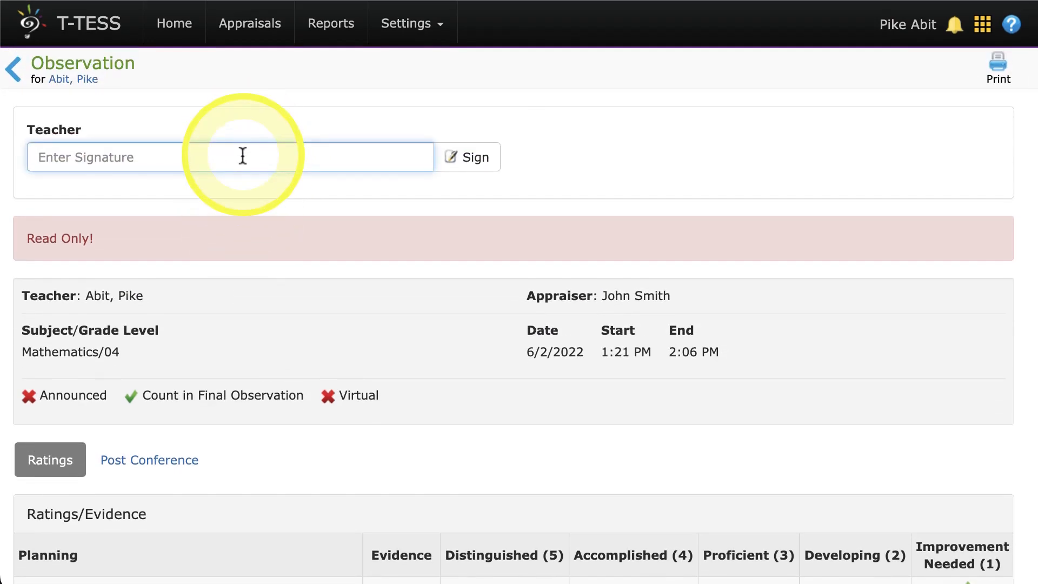
type("PA")
left_click(471, 163)
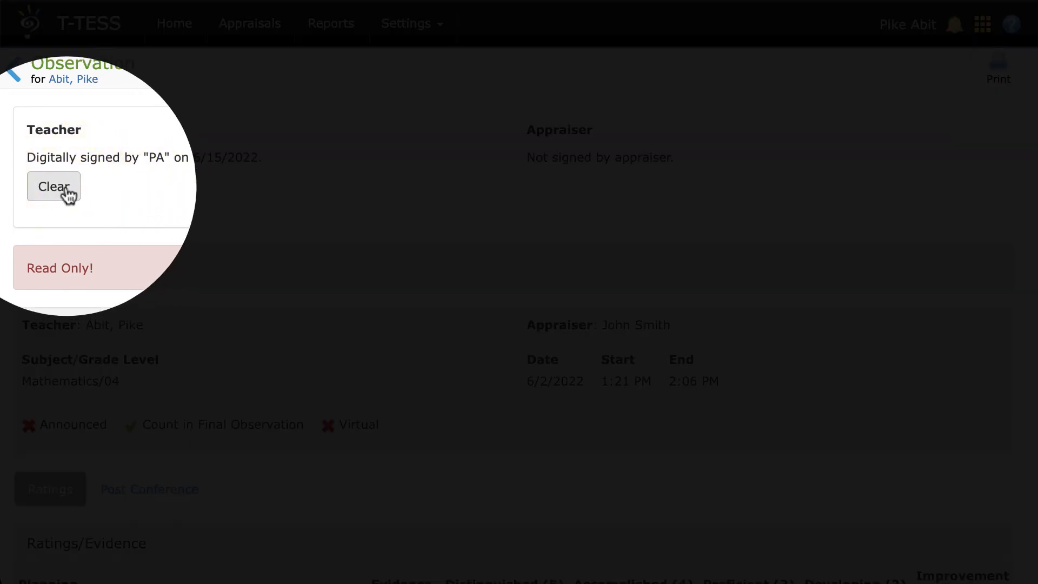
left_click(66, 190)
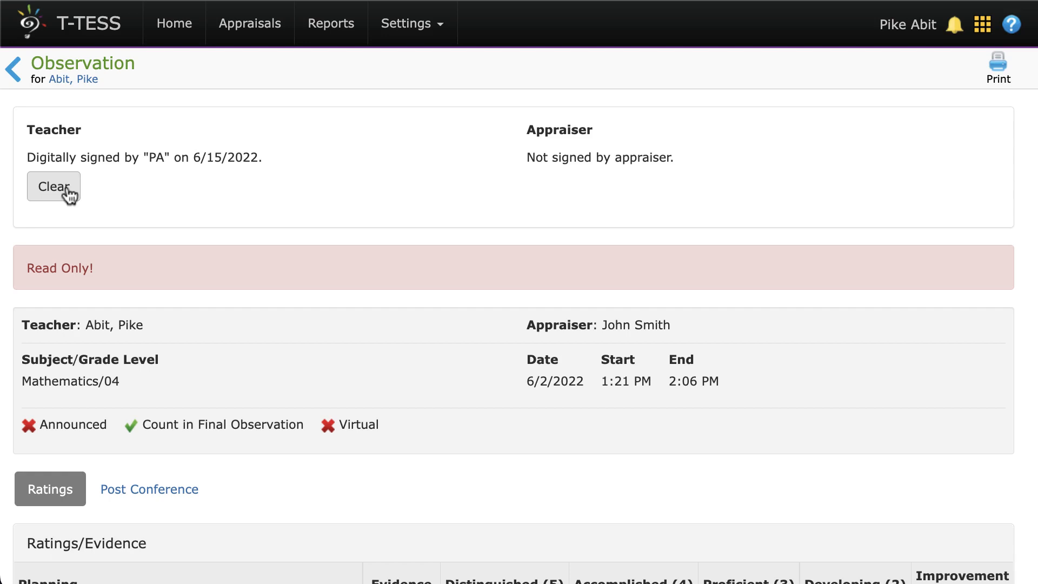
Return to the overview, generate the printable report for the 06/02/22 observation, and review its ratings and signature section.
left_click(13, 71)
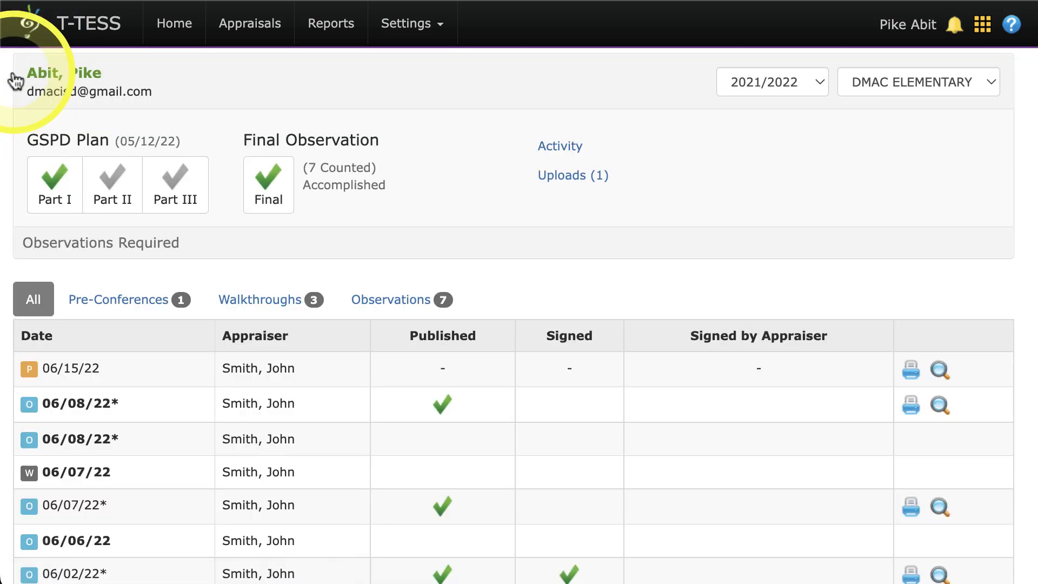
scroll(248, 221, "down", 3)
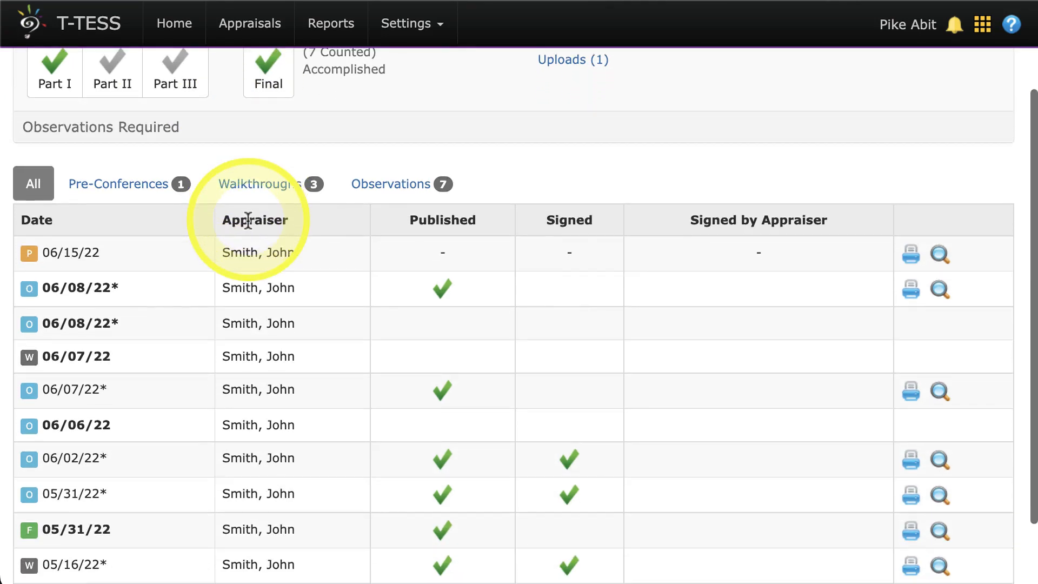
left_click(912, 461)
scroll(911, 457, "down", 5)
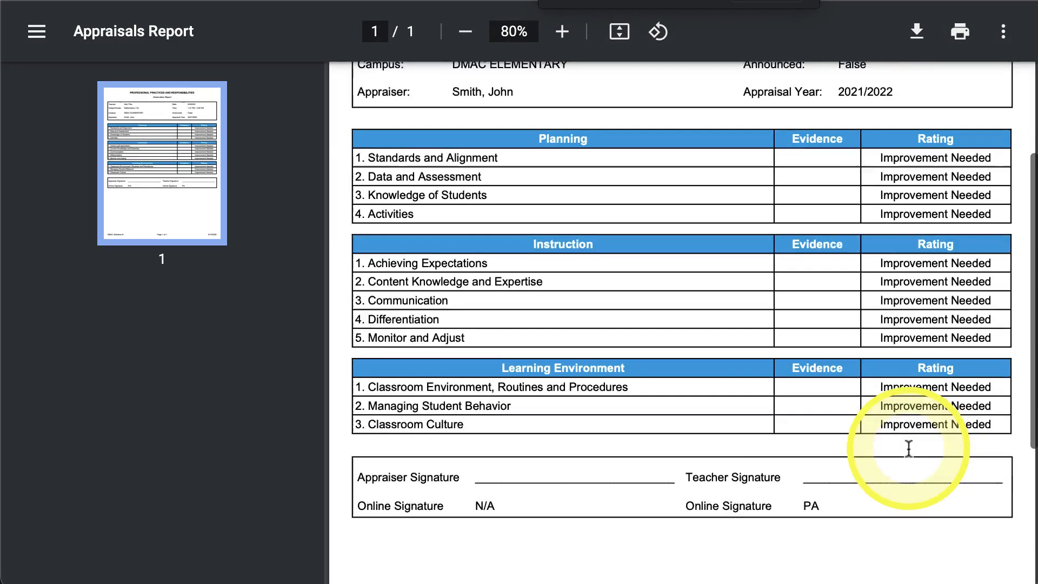
scroll(912, 457, "down", 4)
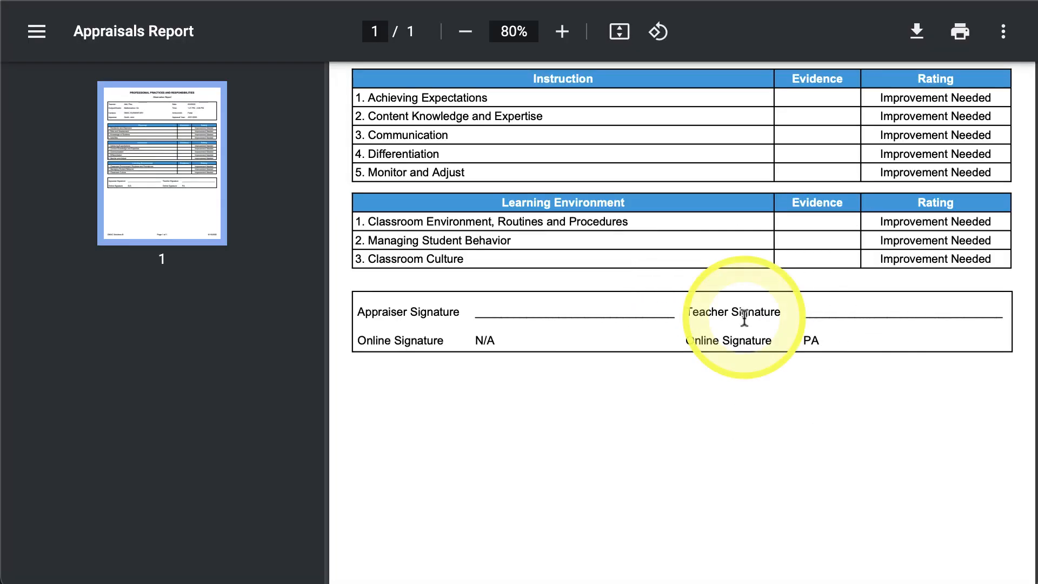
scroll(744, 318, "down", 2)
scroll(744, 319, "up", 3)
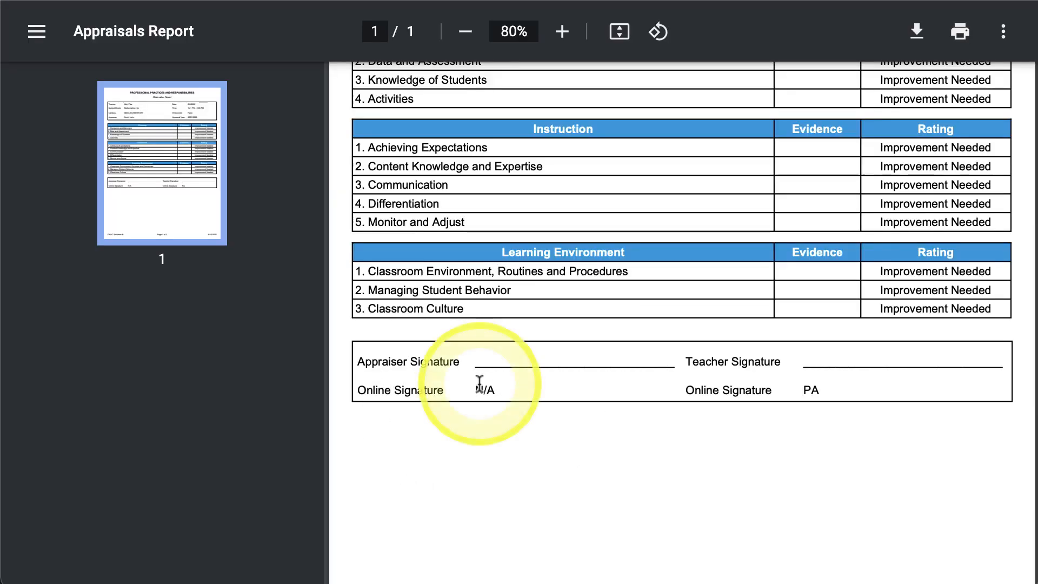
scroll(480, 384, "up", 5)
scroll(480, 384, "up", 1)
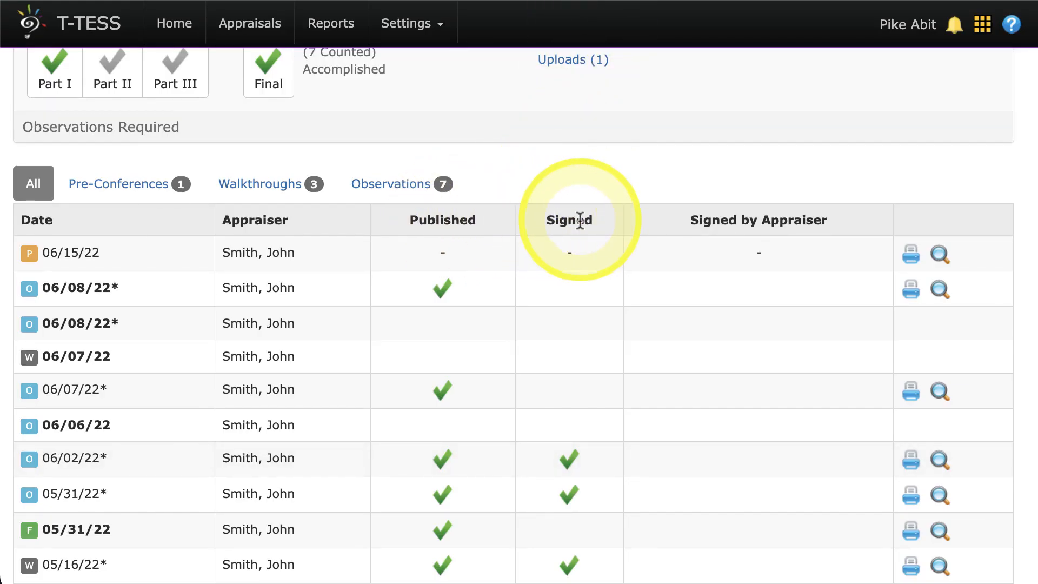
Open the help and support options.
scroll(579, 220, "down", 1)
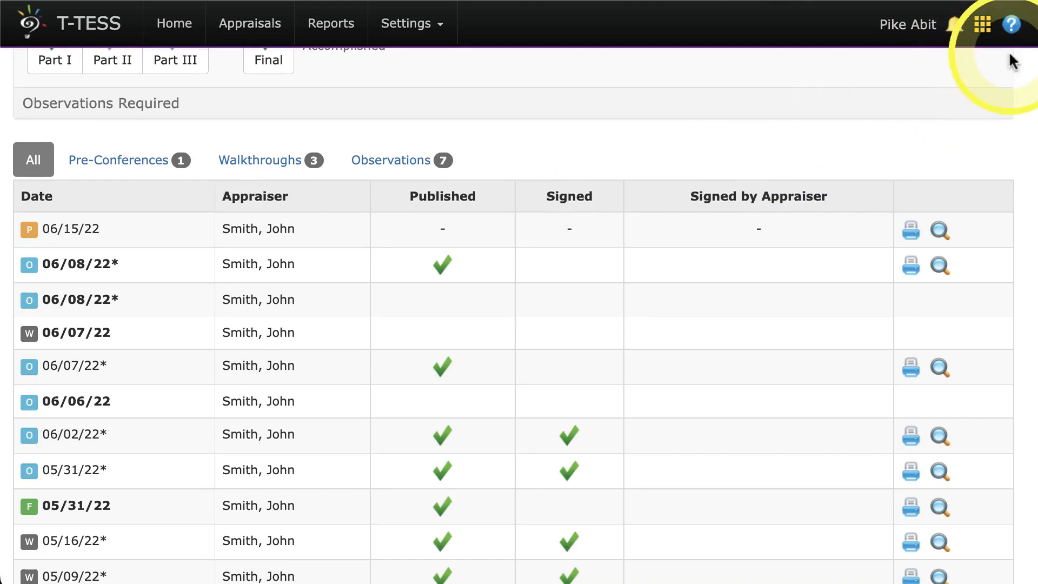
left_click(1012, 28)
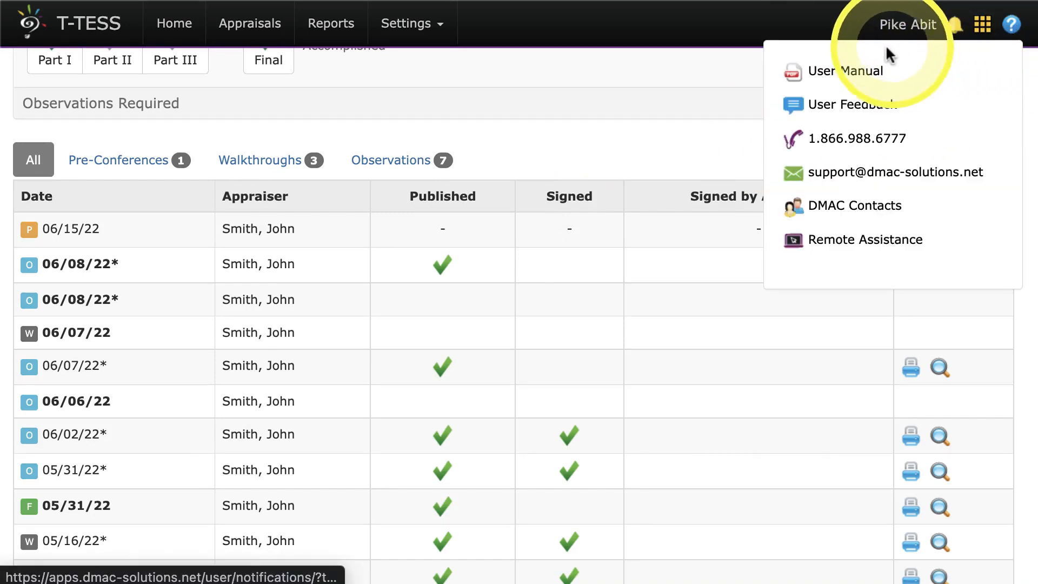